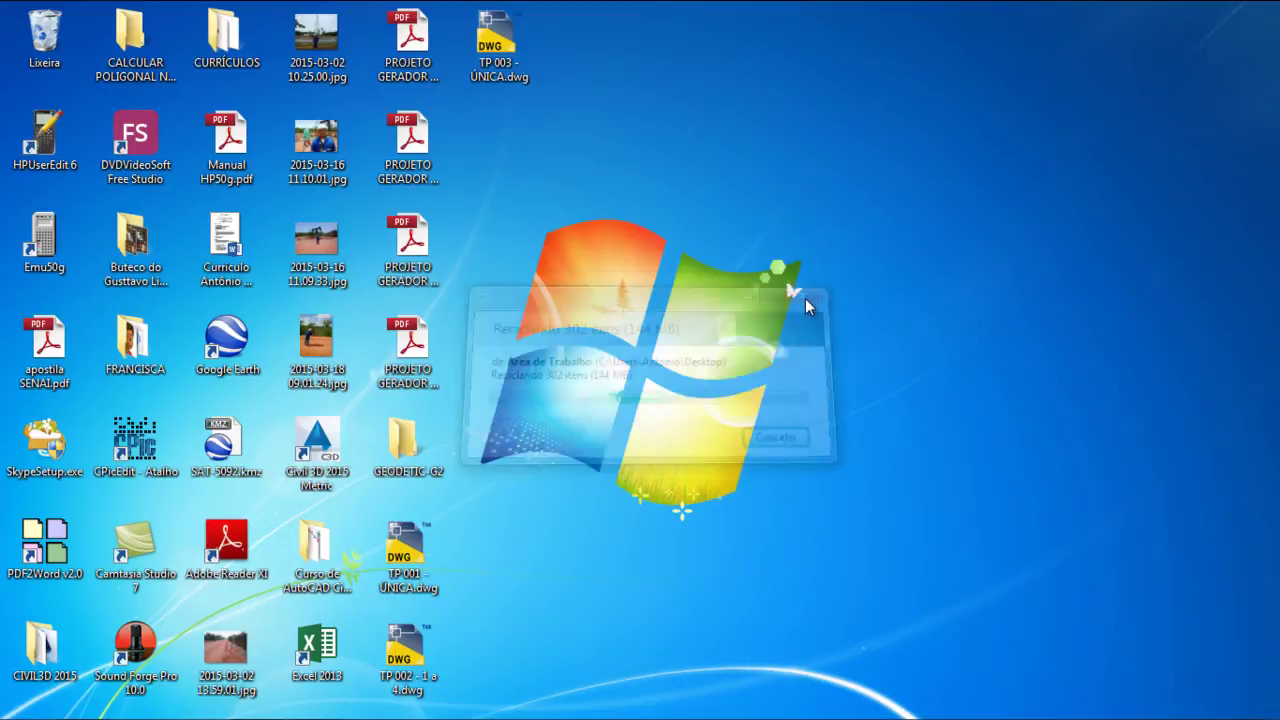
Step: Open the bookmarked Google Drive page for Topograph 98 SE (PIRATA).rar in Chrome
mouse_move(200, 716)
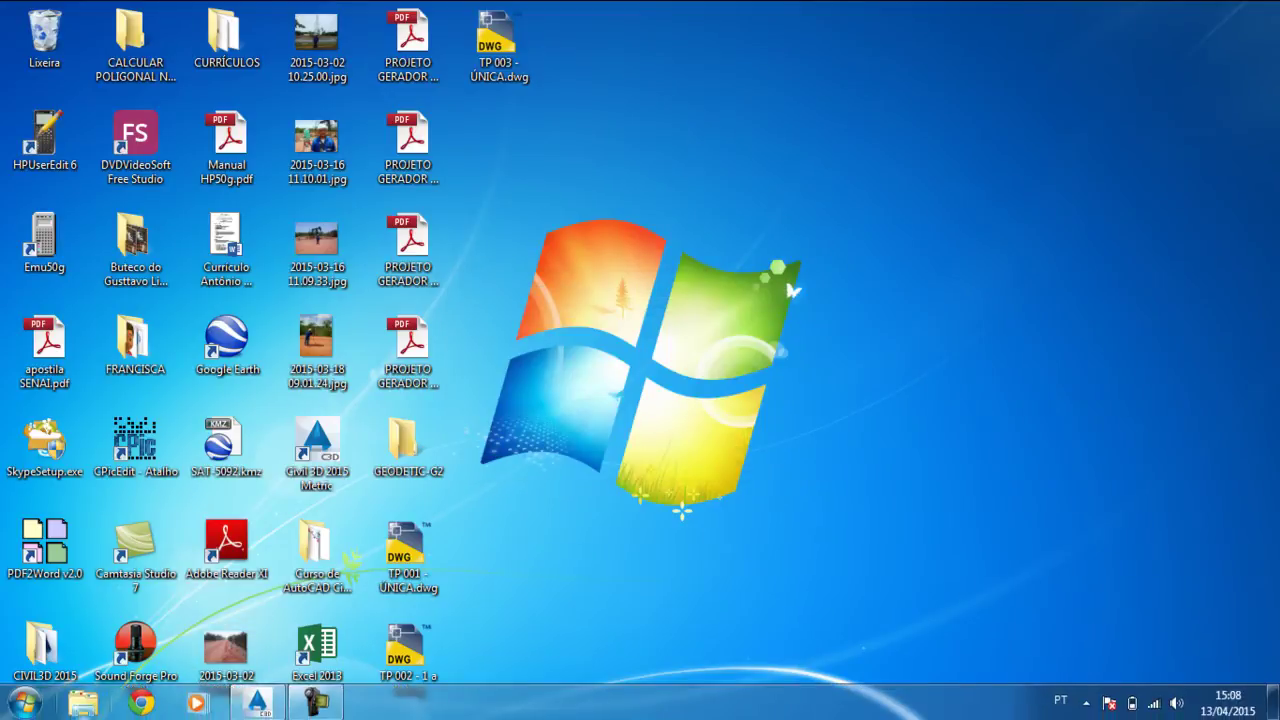
left_click(139, 704)
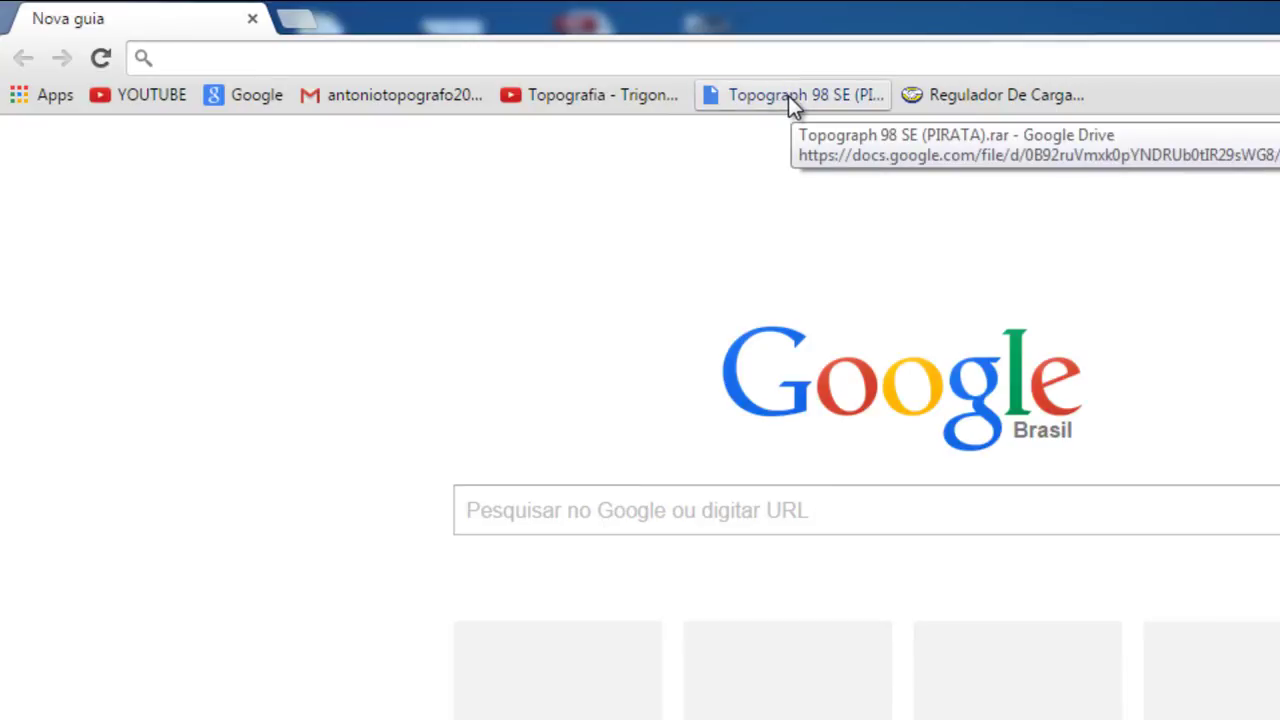
left_click(789, 100)
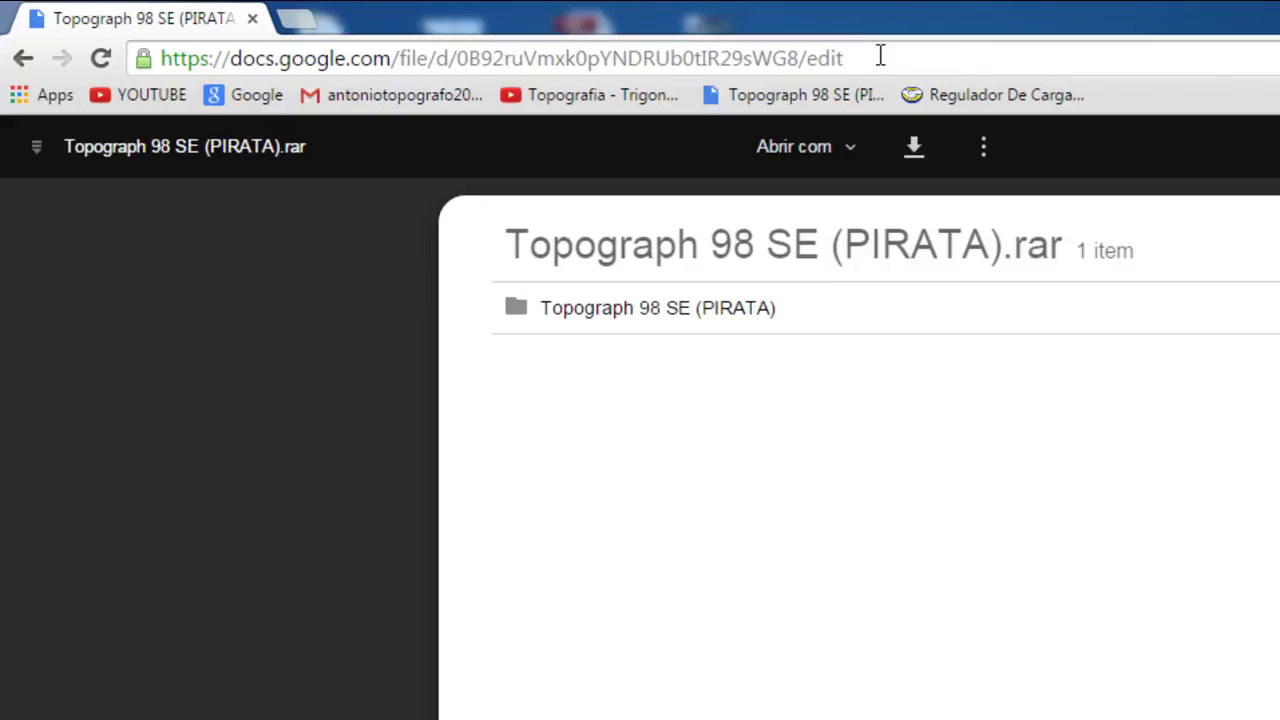
Step: Examine the Google Drive web address of the Topograph 98 SE (PIRATA).rar file
left_click_drag(881, 63, 295, 38)
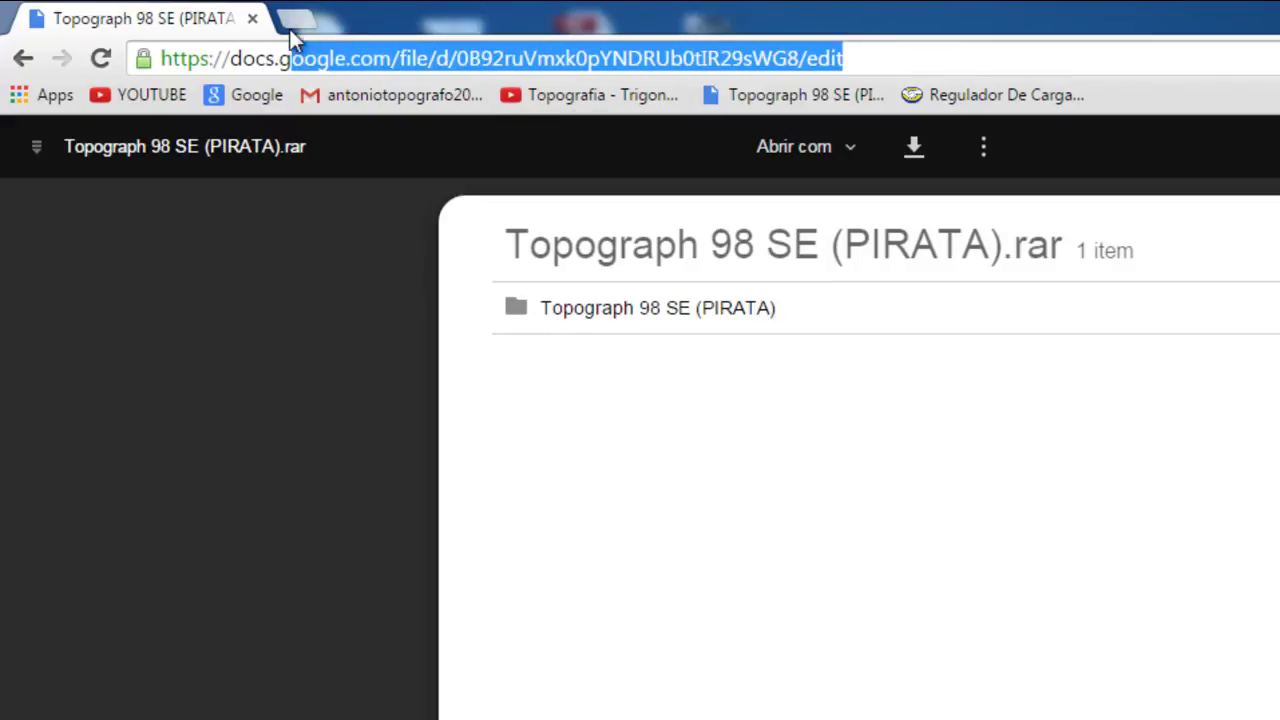
left_click(274, 58)
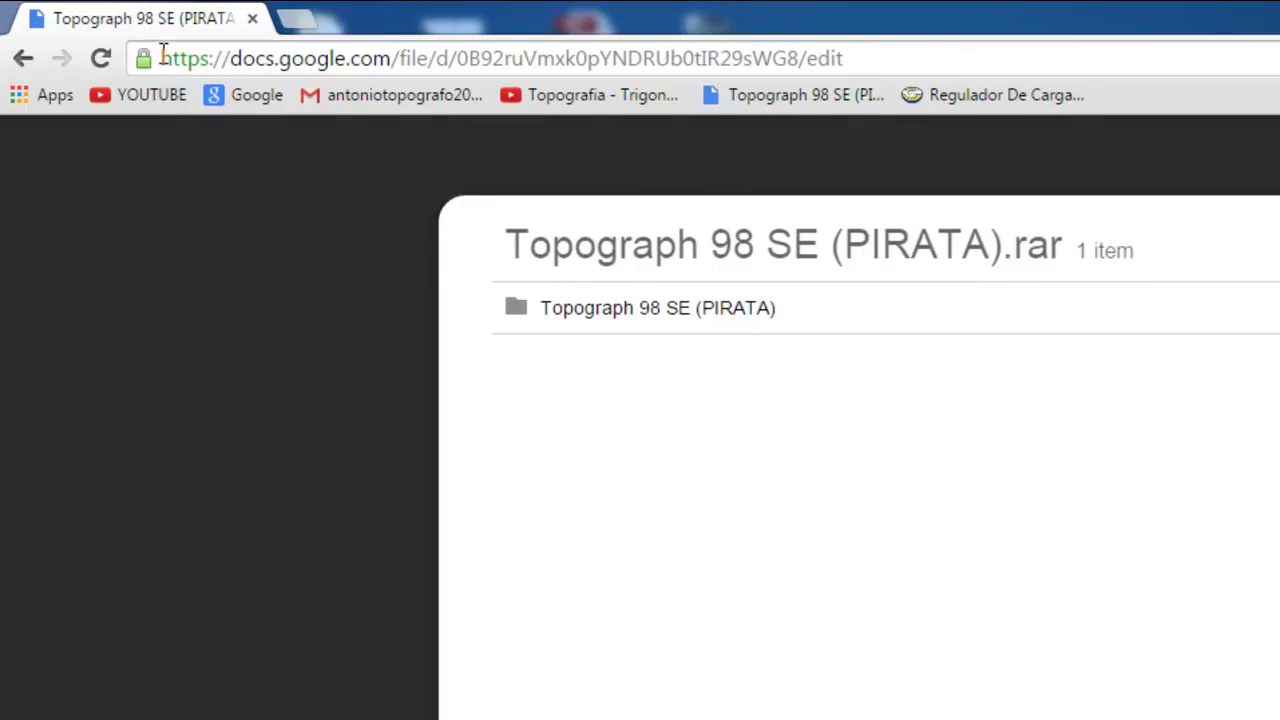
left_click_drag(219, 58, 897, 10)
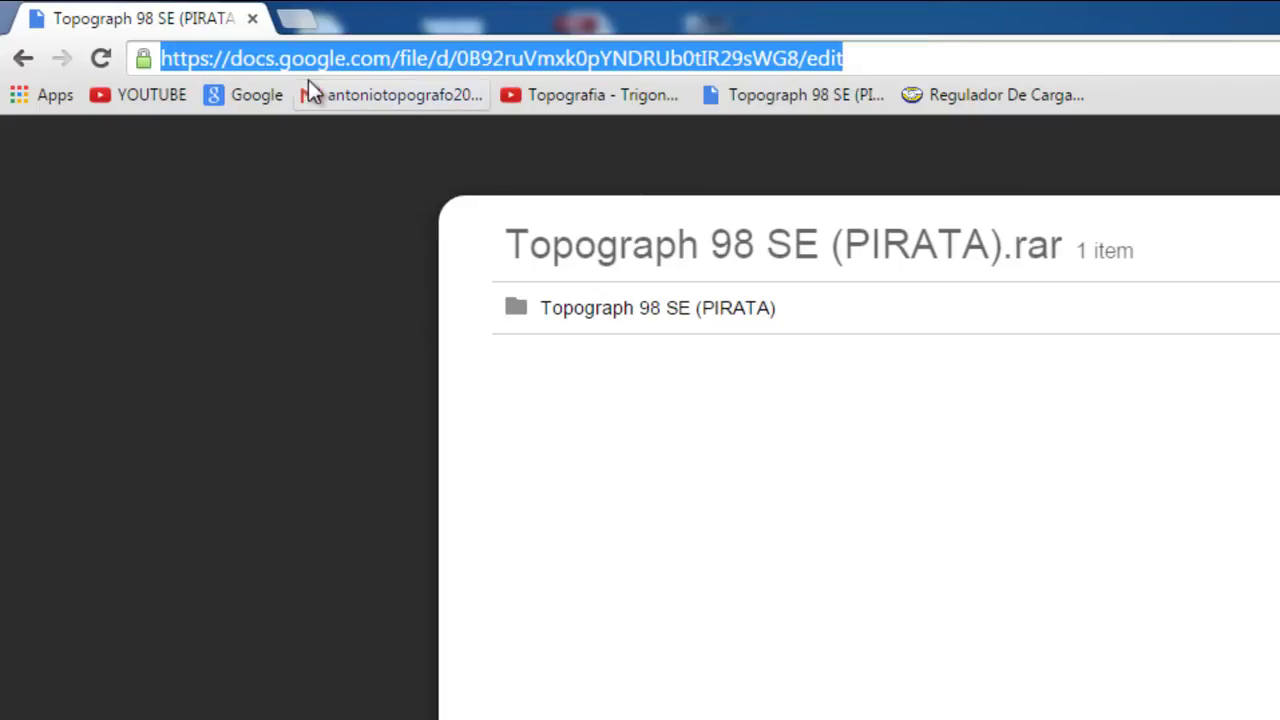
left_click(222, 58)
left_click_drag(397, 58, 585, 70)
left_click_drag(231, 58, 933, 27)
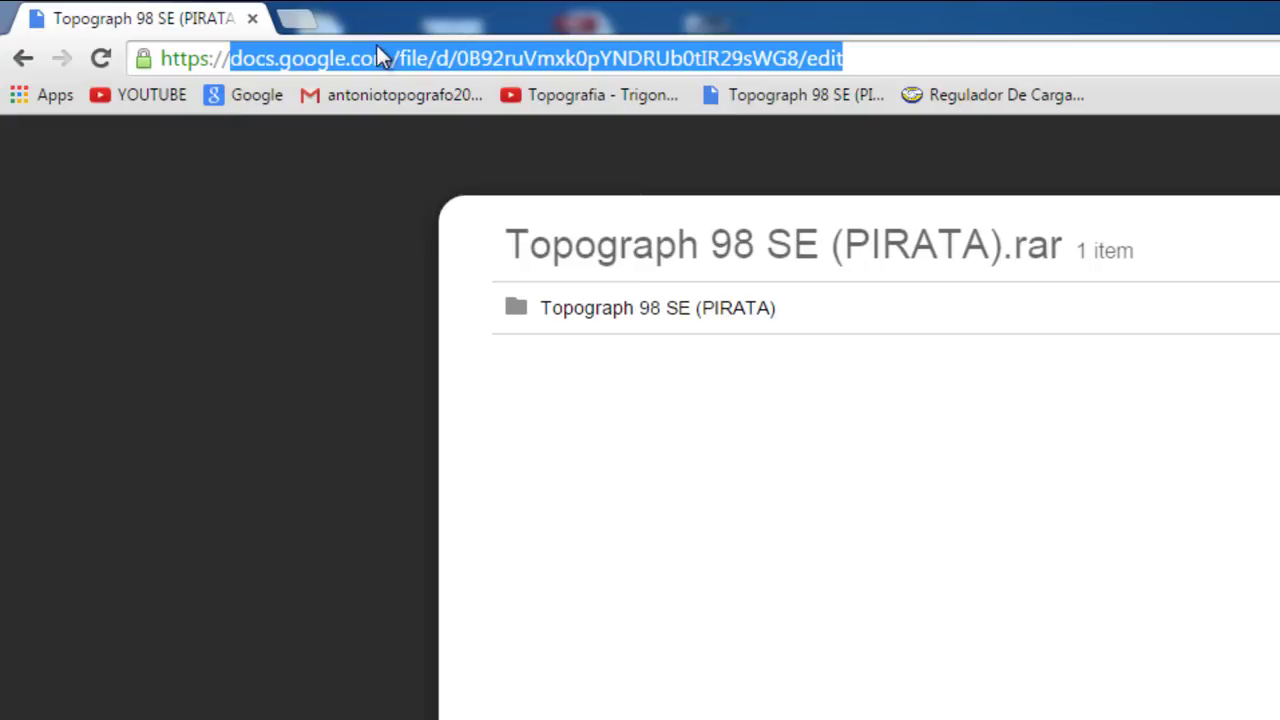
mouse_move(495, 121)
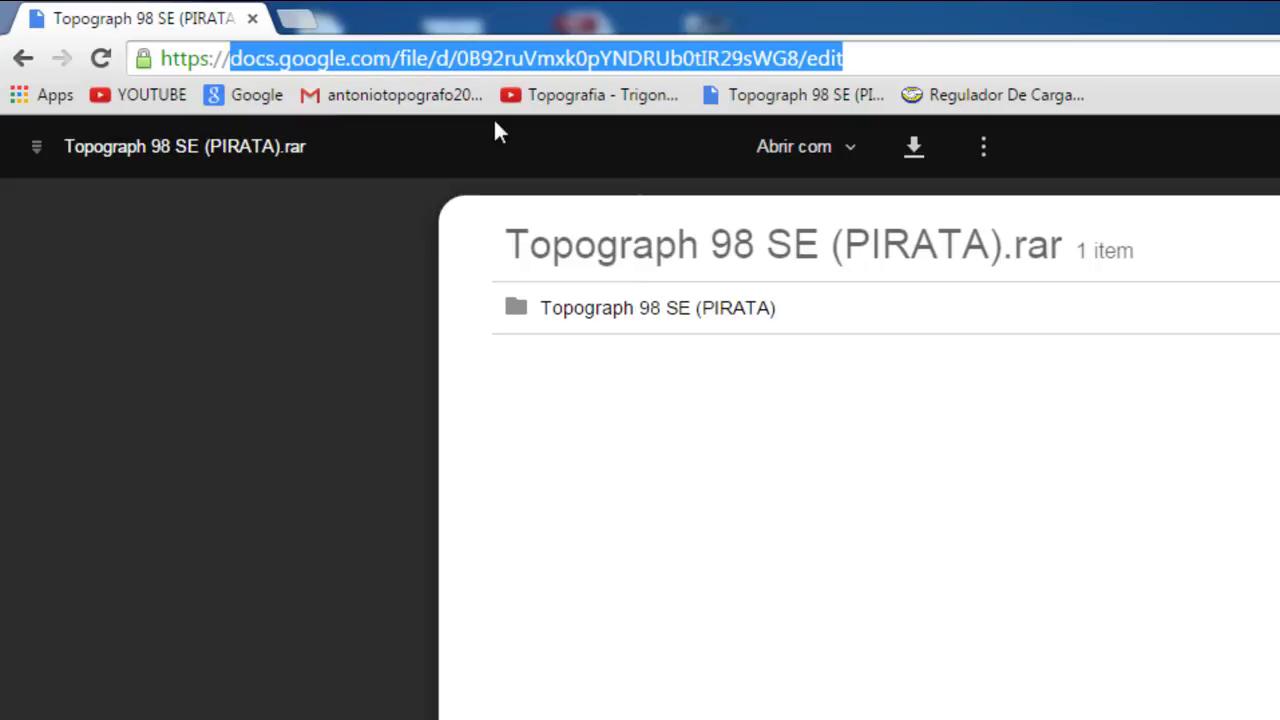
left_click(351, 311)
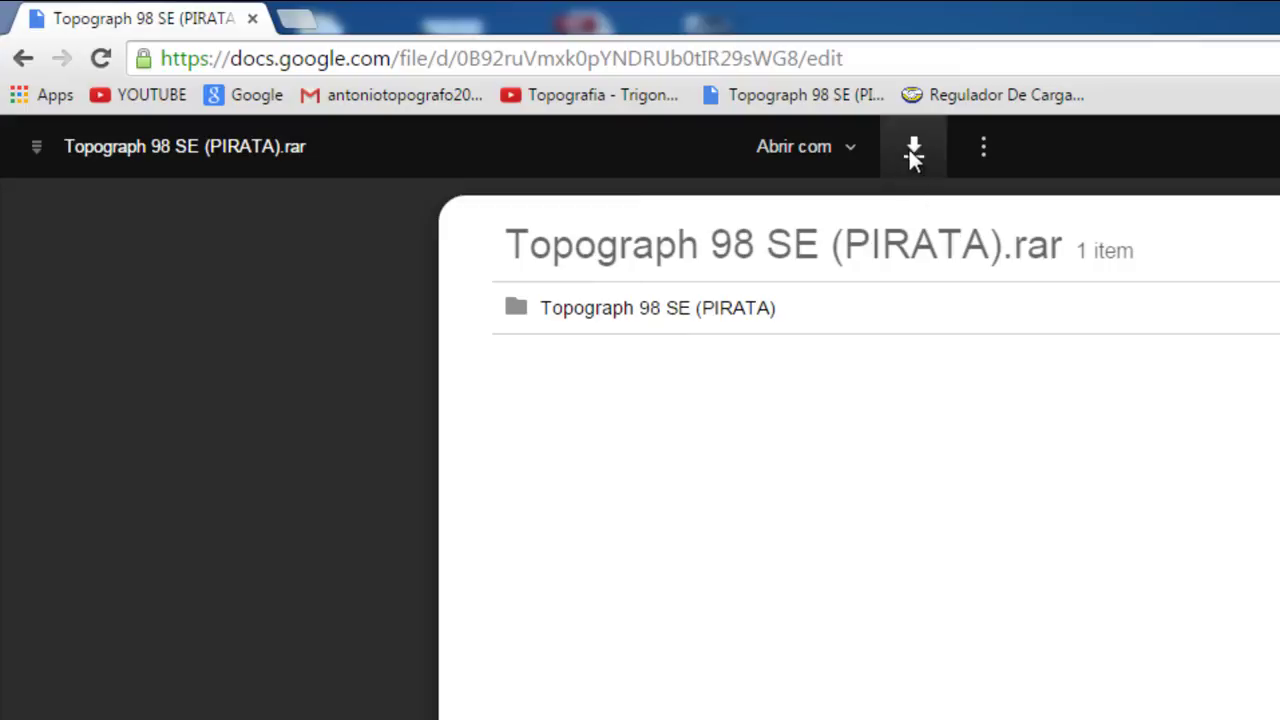
Step: Download Topograph 98 SE (PIRATA).rar to Área de Trabalho despite the virus-scan notice, and close the browser
left_click(914, 148)
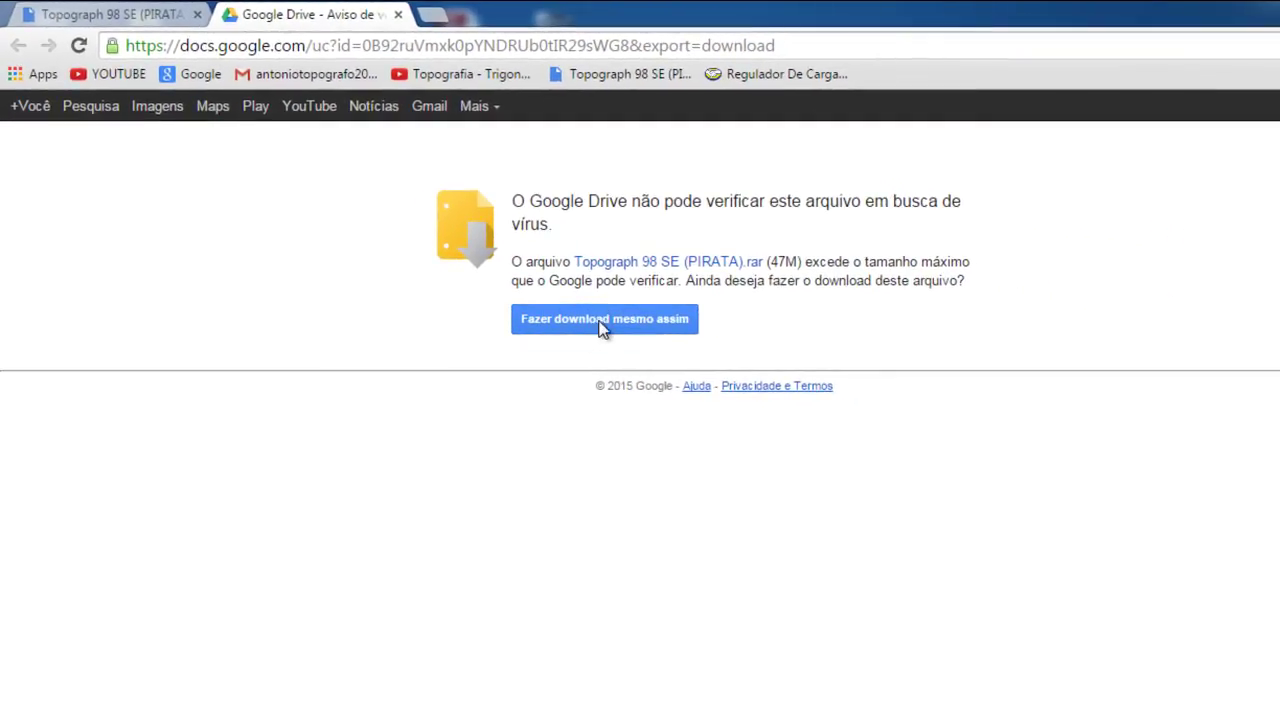
left_click(604, 320)
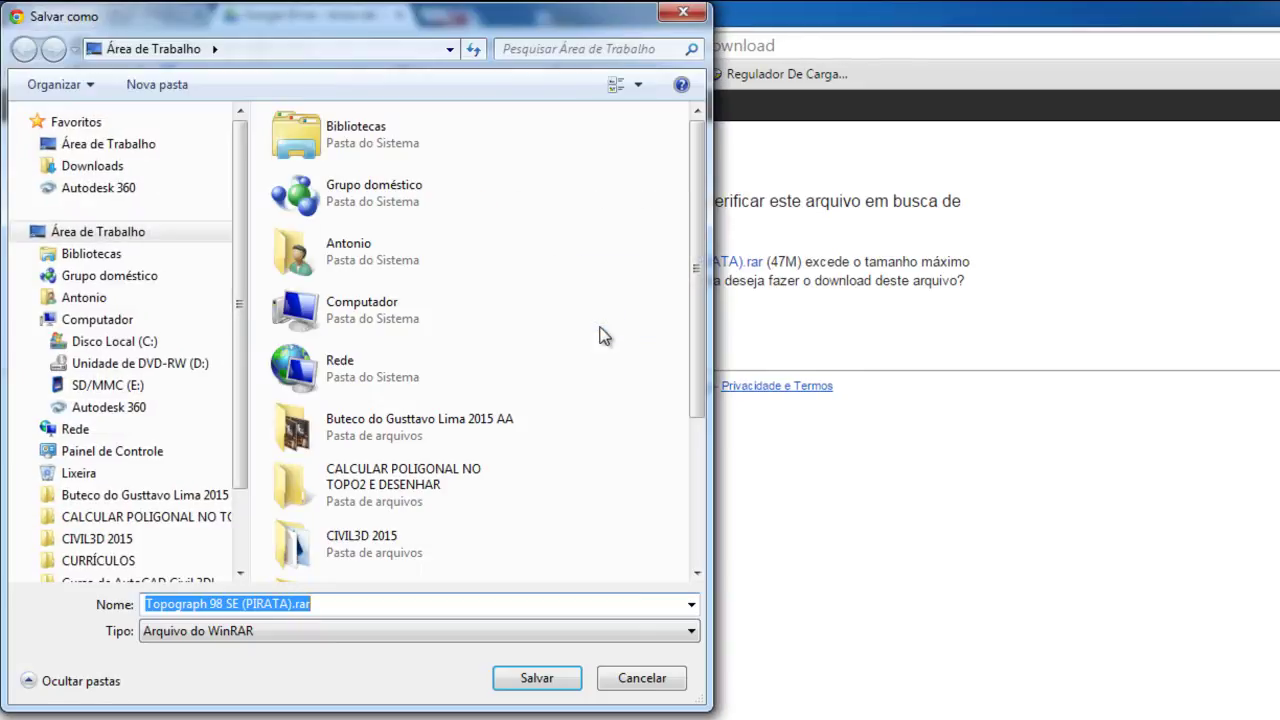
left_click(145, 152)
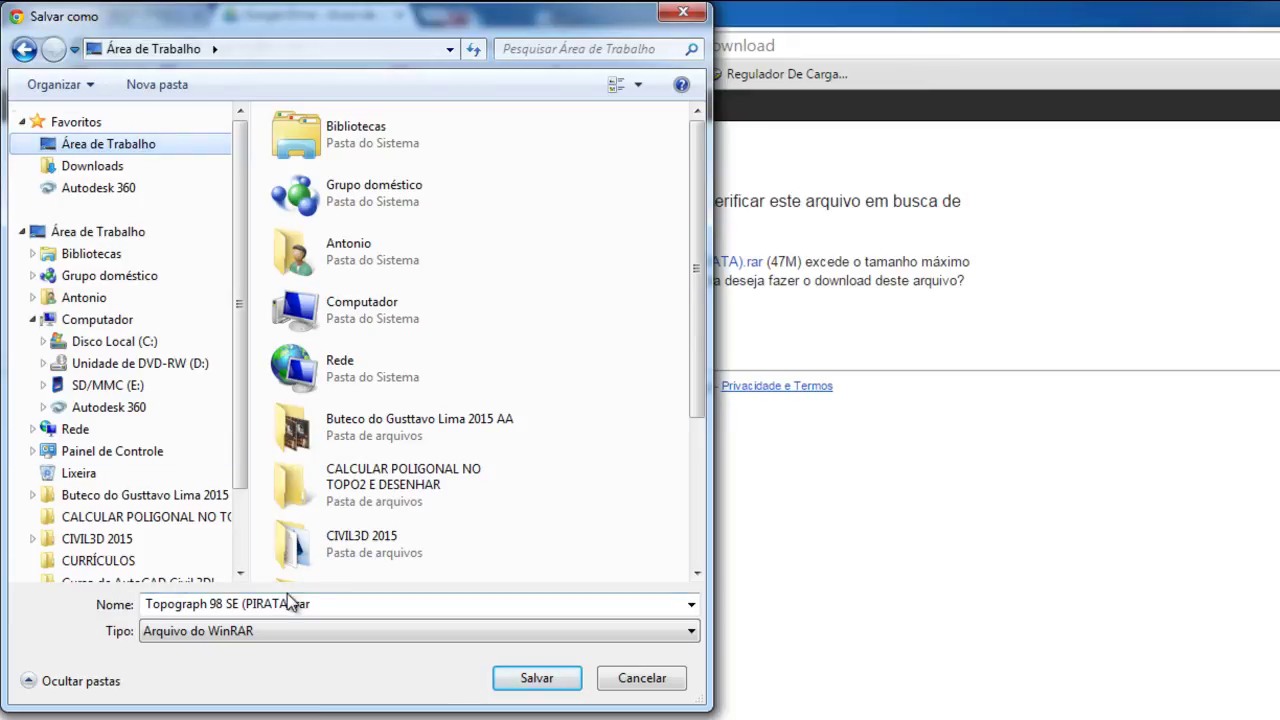
left_click(556, 684)
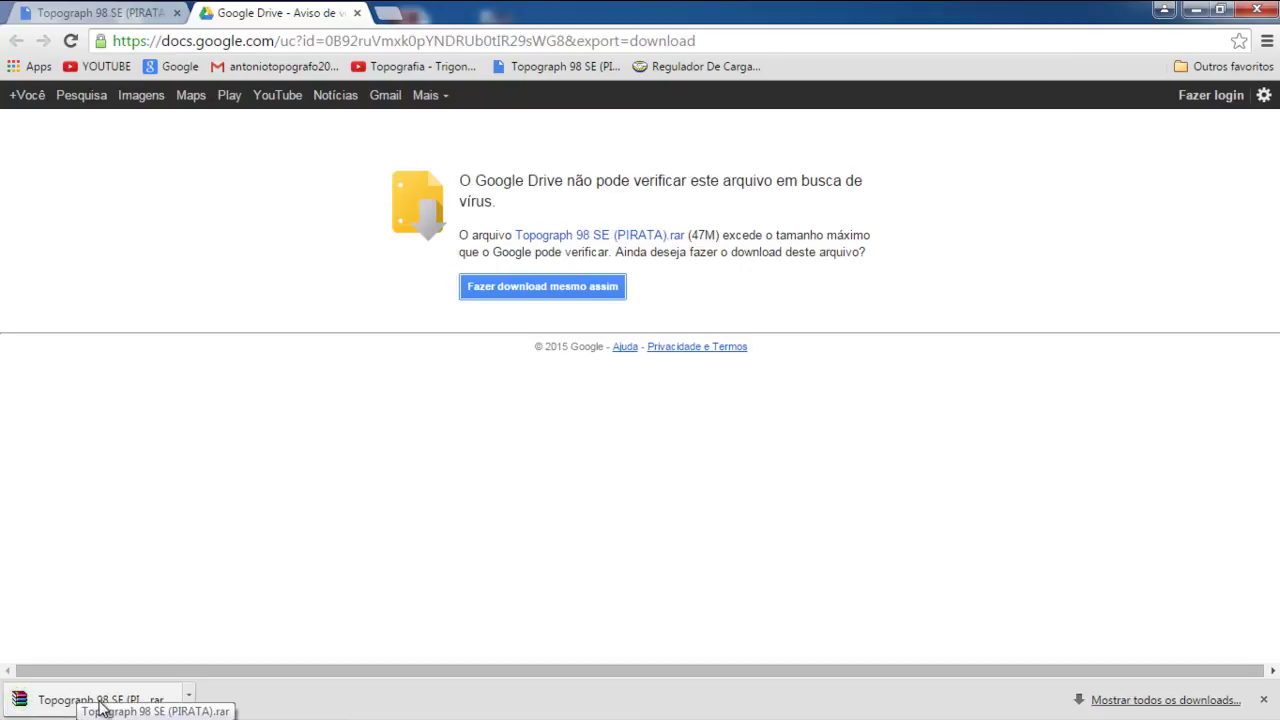
left_click(1265, 12)
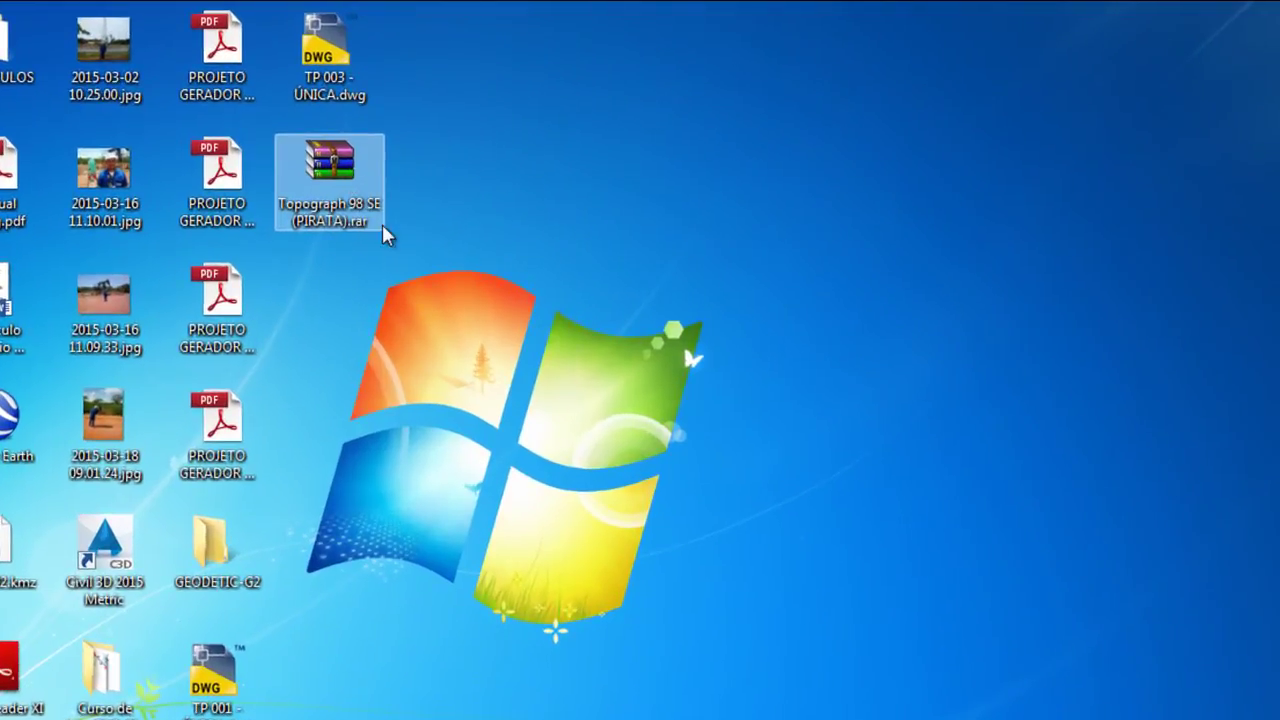
Step: Open the downloaded Topograph 98 SE (PIRATA).rar in WinRAR, dismiss the licence notice and reposition its window beside the desktop icons
double_click(328, 170)
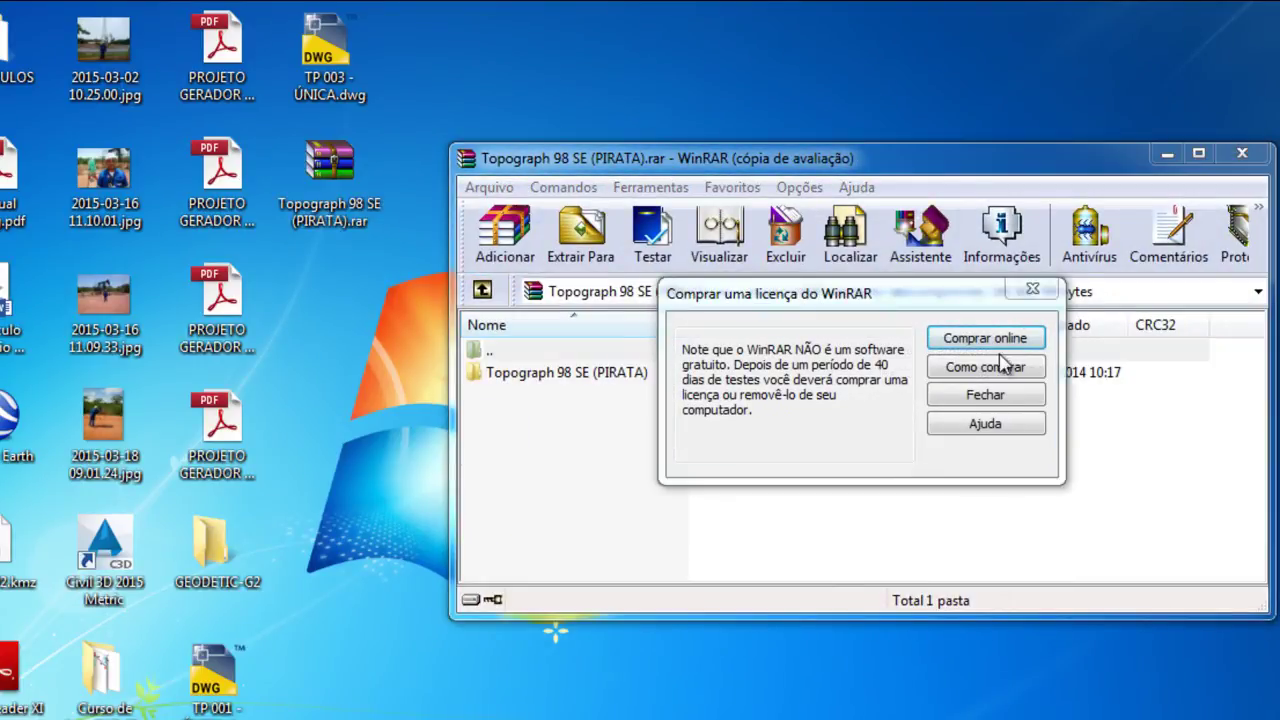
left_click(1002, 398)
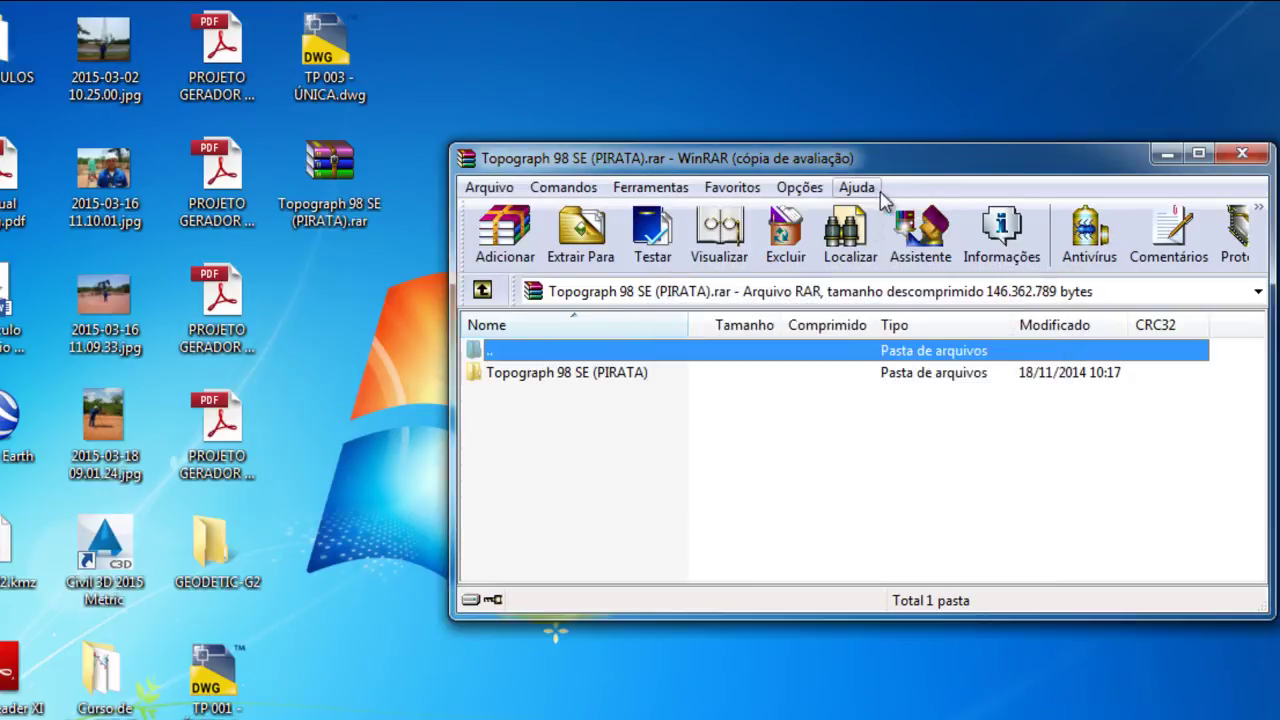
left_click_drag(920, 162, 562, 188)
left_click_drag(417, 188, 709, 147)
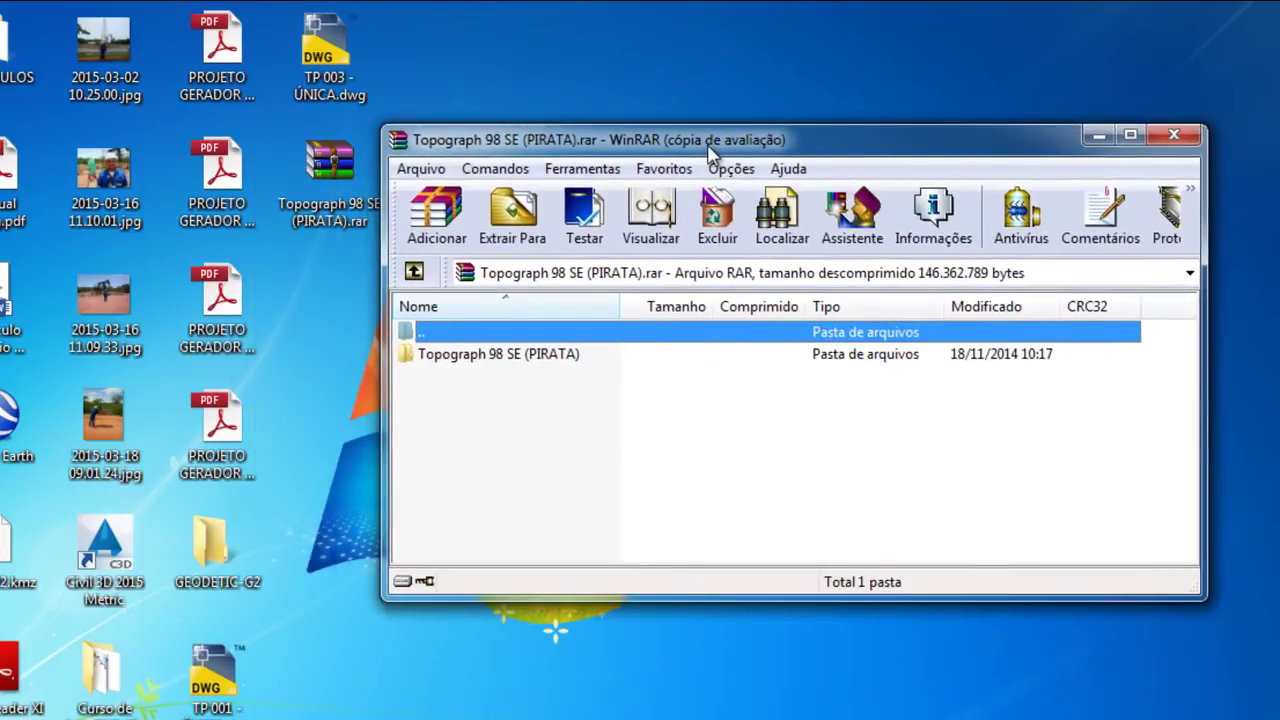
Step: Extract the Topograph 98 SE (PIRATA) folder from the archive to the desktop and close WinRAR
left_click(462, 358)
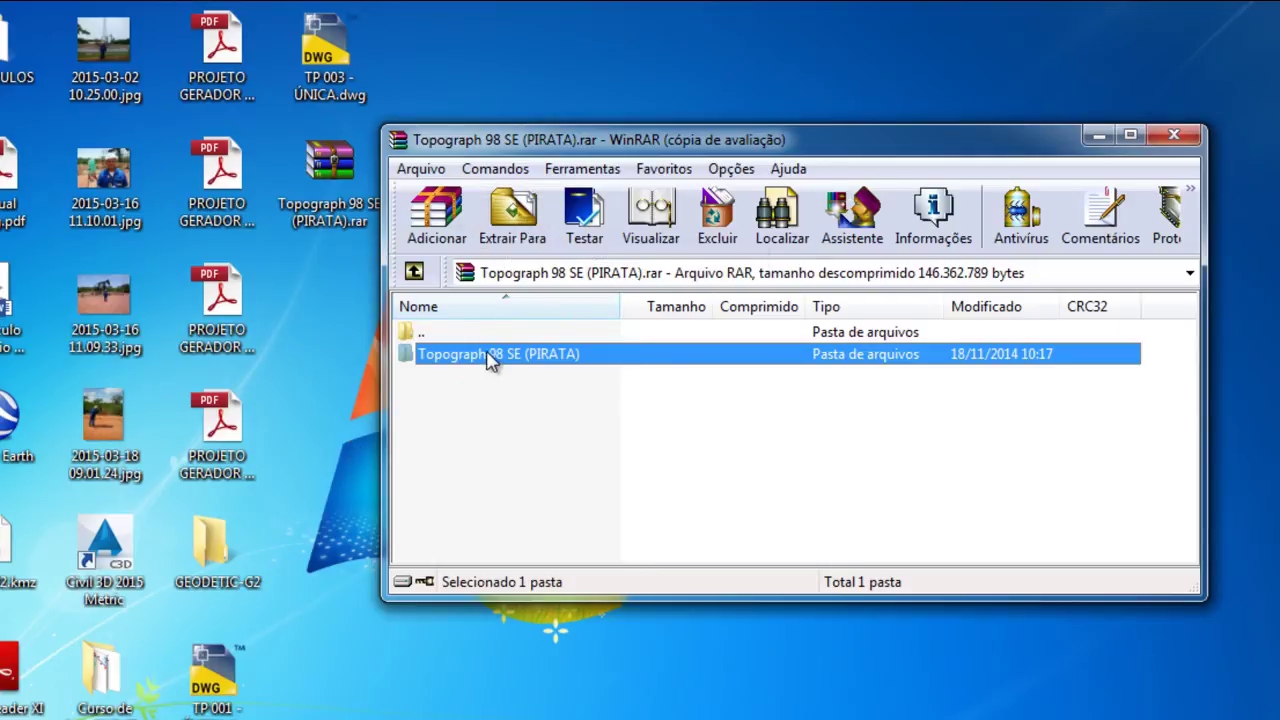
mouse_move(488, 360)
left_mouse_down()
mouse_move(353, 405)
mouse_move(347, 305)
left_mouse_up()
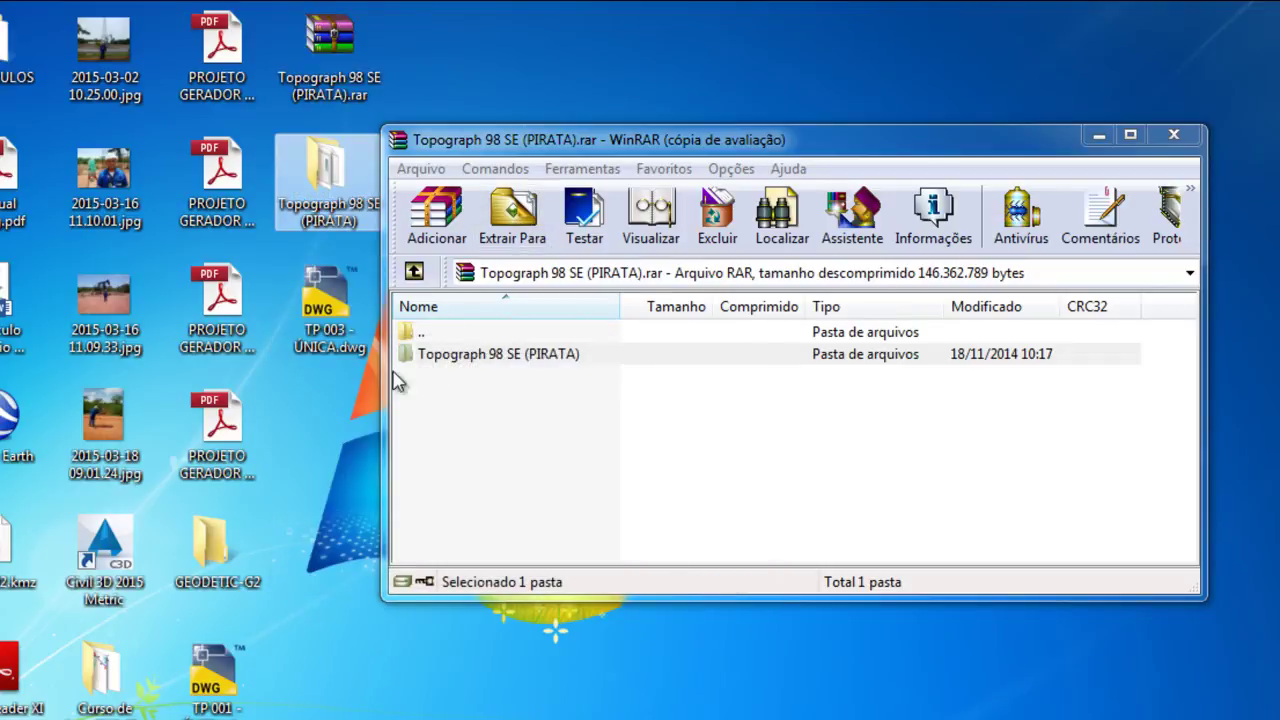
left_click(1174, 136)
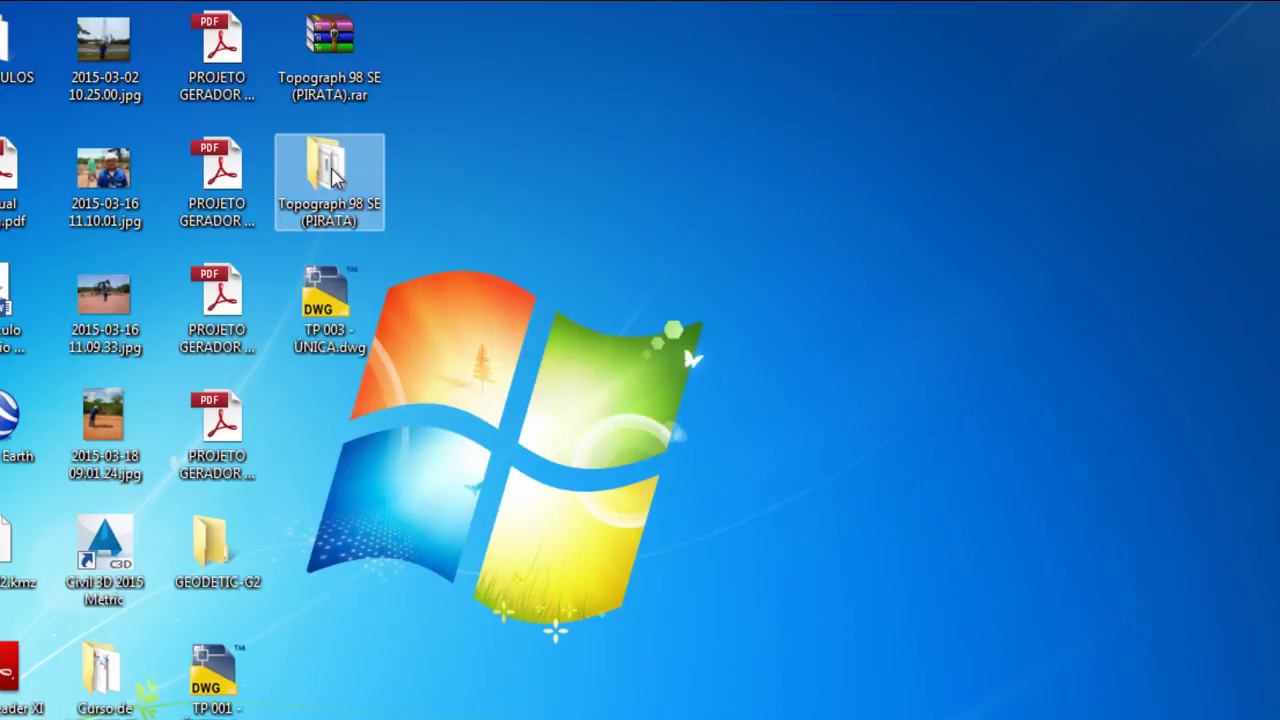
Step: Copy Tg_98SE.exe and Tg_98SE.hlp from the CRACK folder inside the extracted Topograph 98 SE (PIRATA) folder
double_click(333, 180)
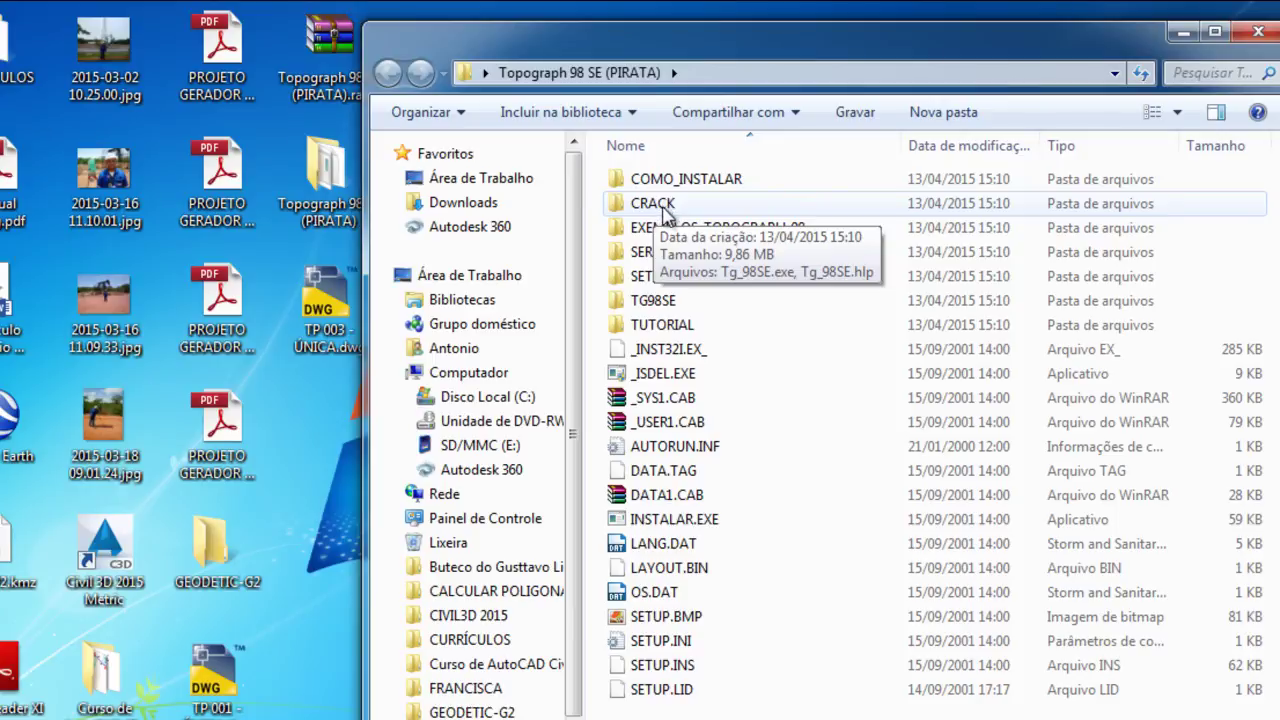
double_click(663, 208)
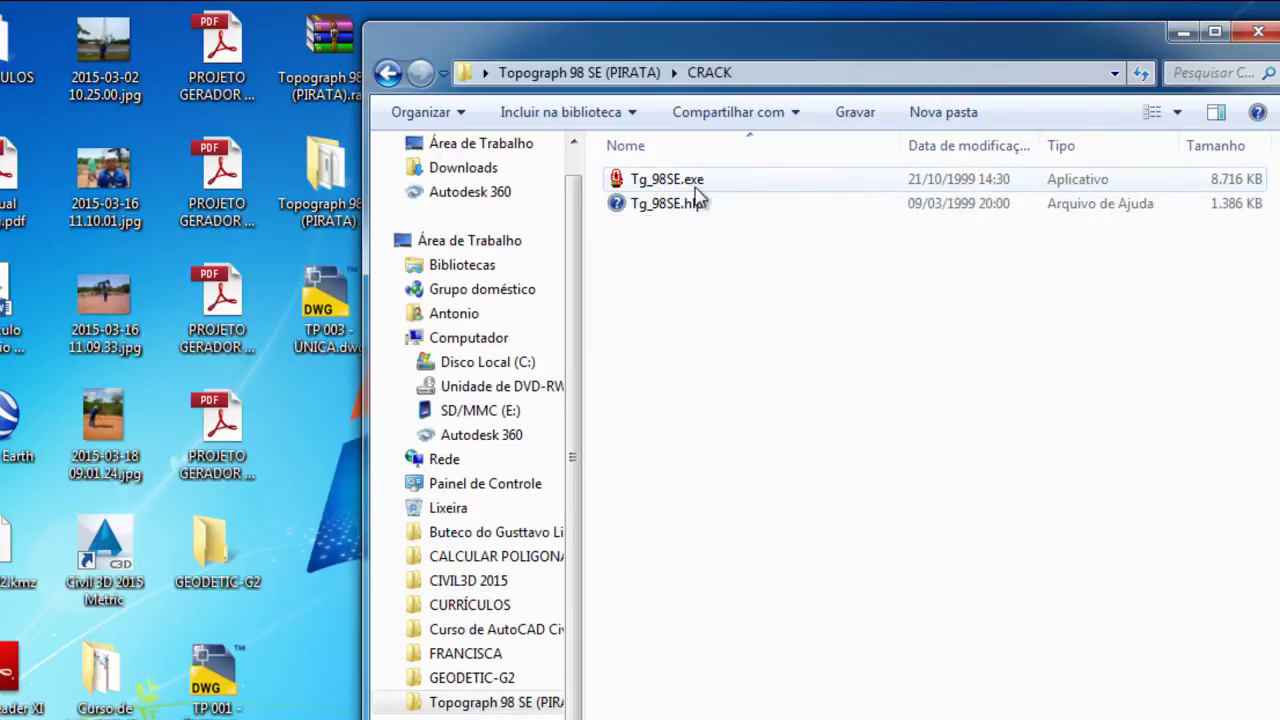
left_click_drag(745, 262, 637, 176)
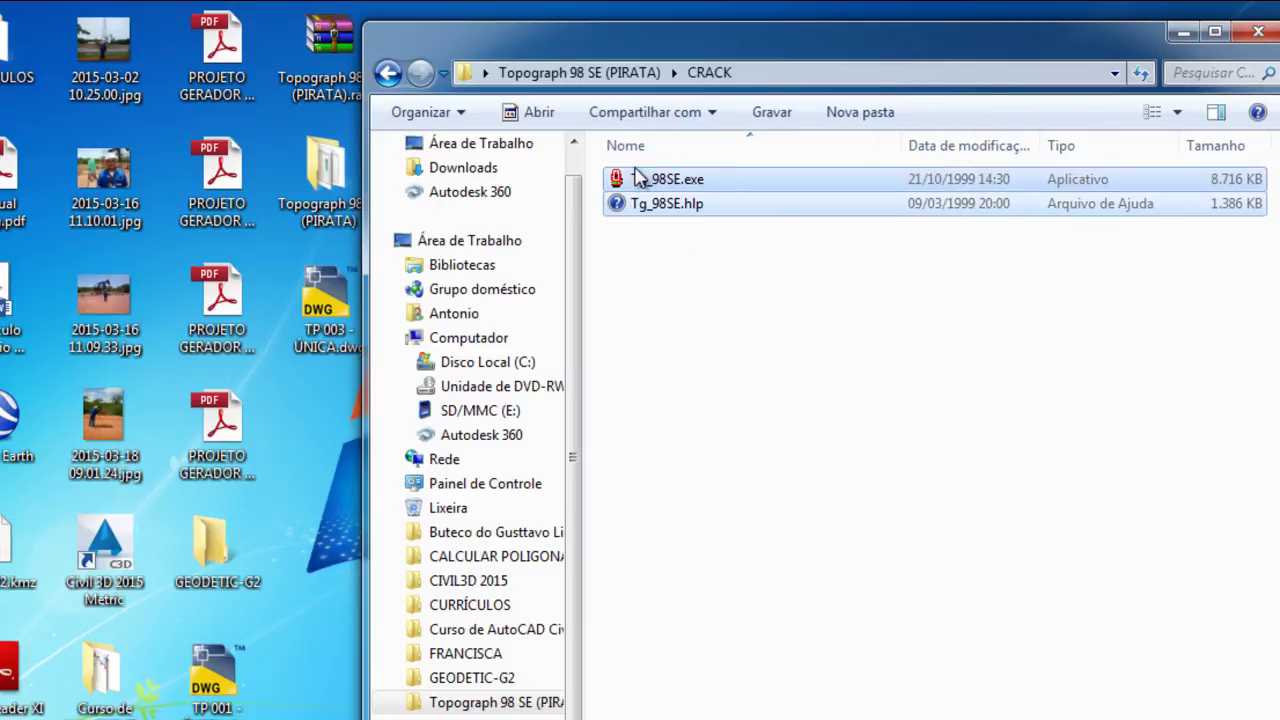
left_click(642, 212)
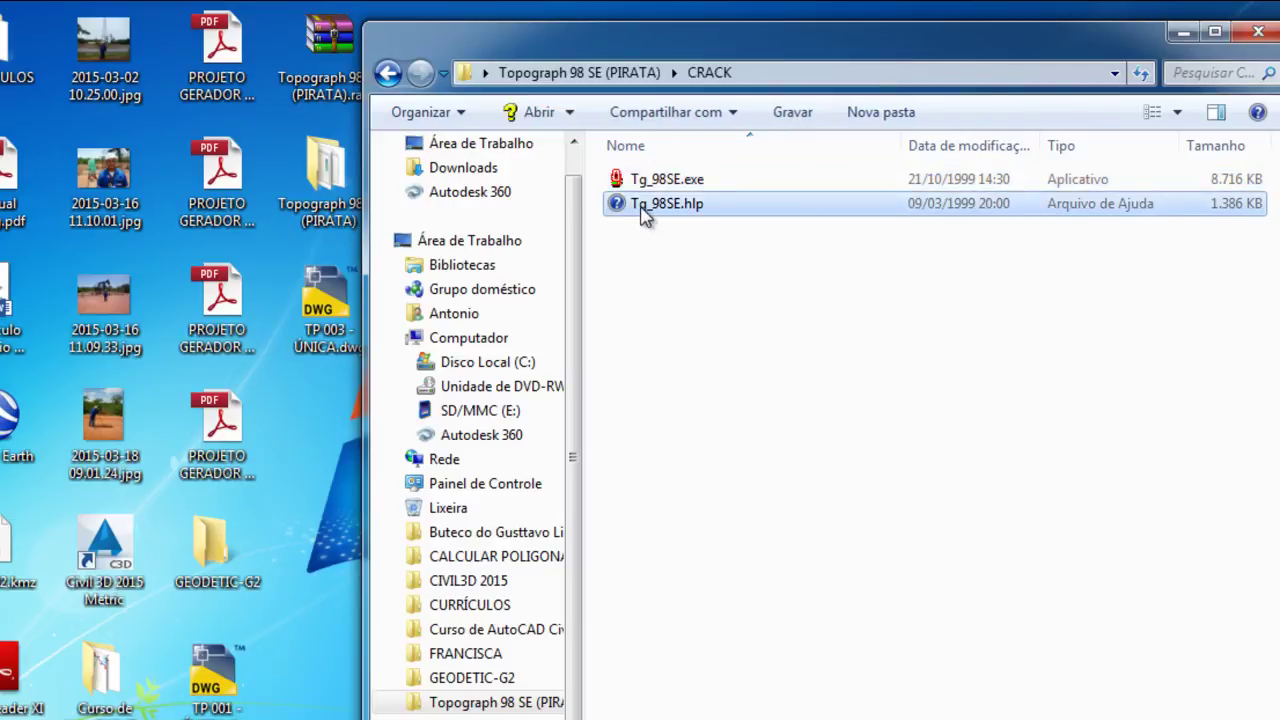
left_click(655, 181, "ctrl")
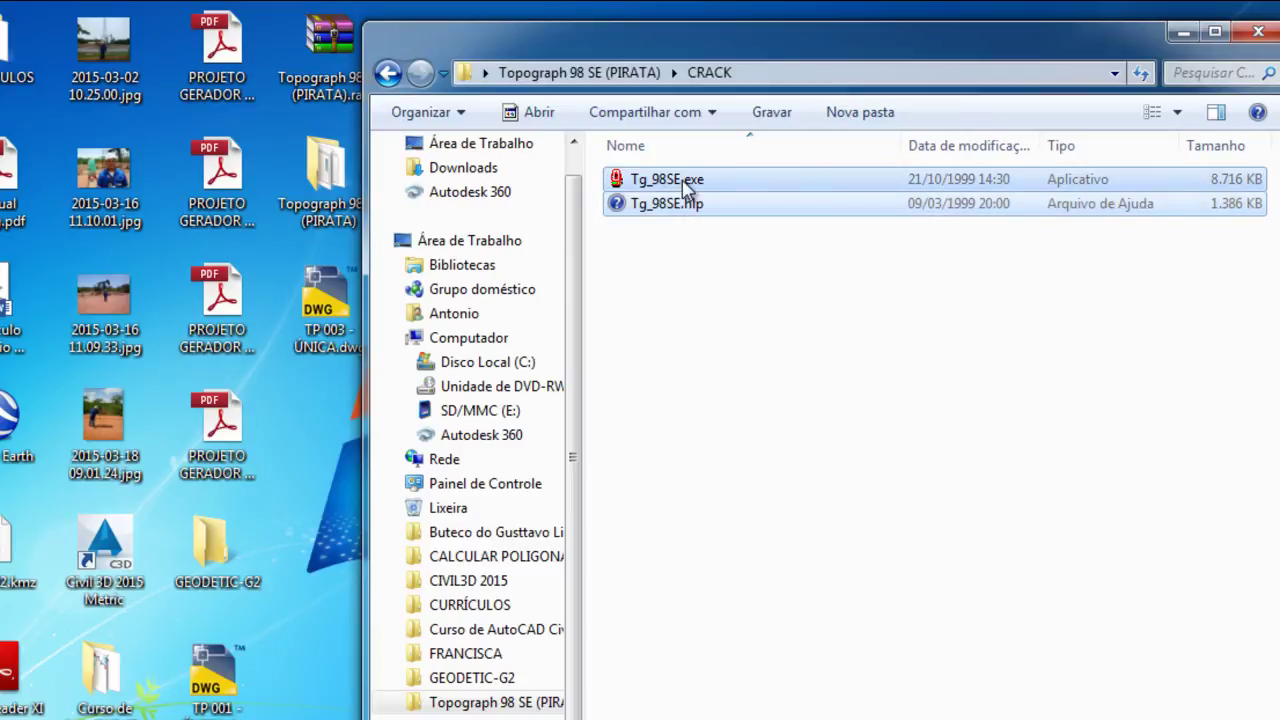
right_click(686, 189)
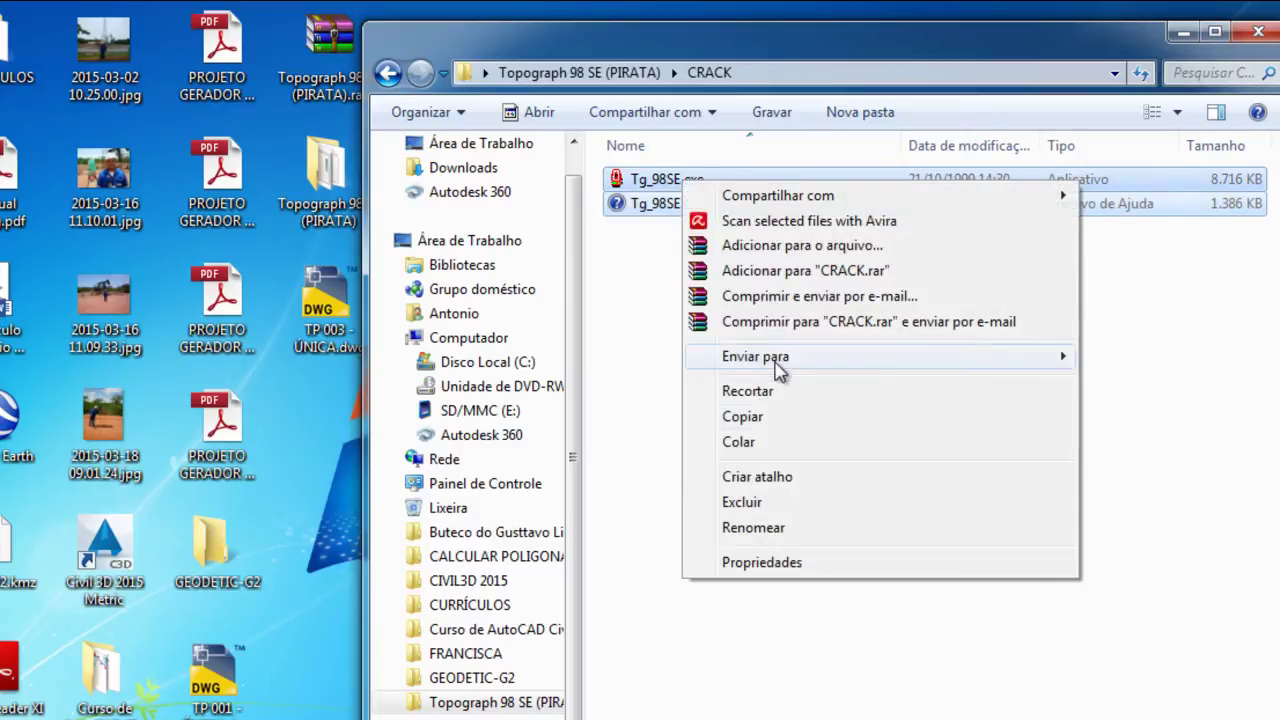
left_click(756, 422)
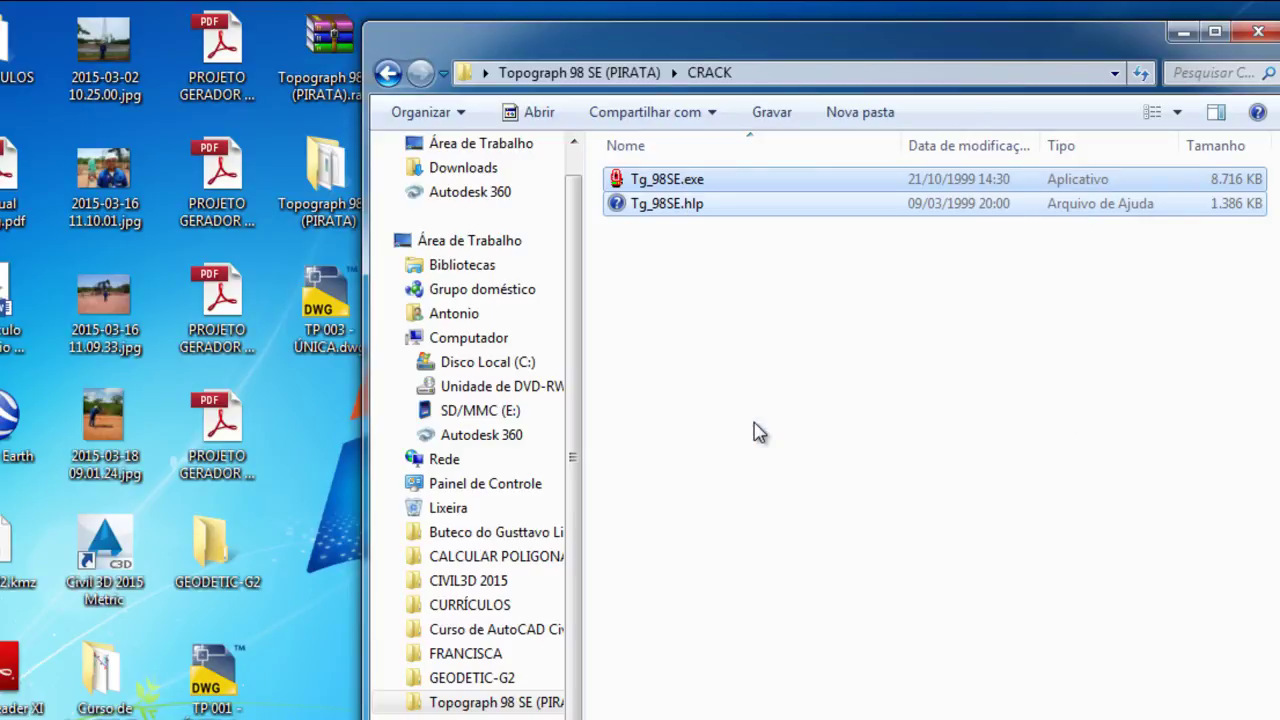
Step: Run INSTALAR.EXE from the Topograph 98 SE (PIRATA) folder as administrator, close the folder window and accept Português (Brasil) as installation language
left_click(388, 73)
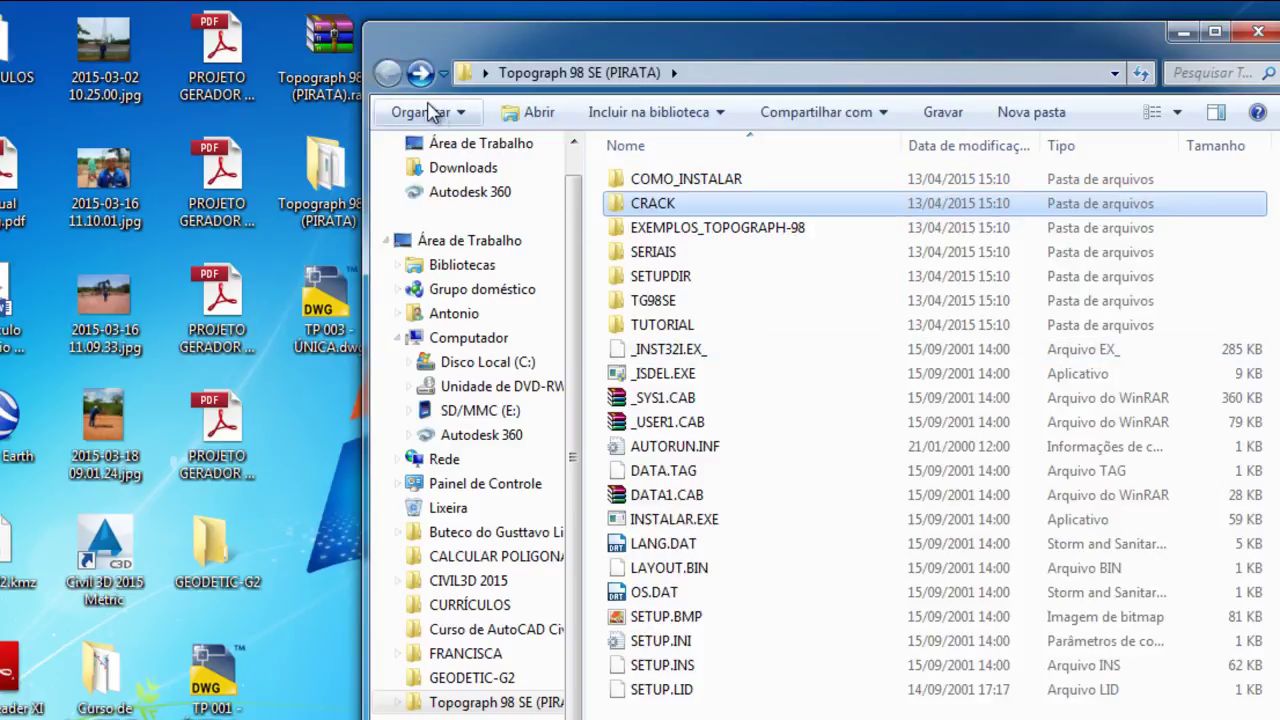
left_click(689, 530)
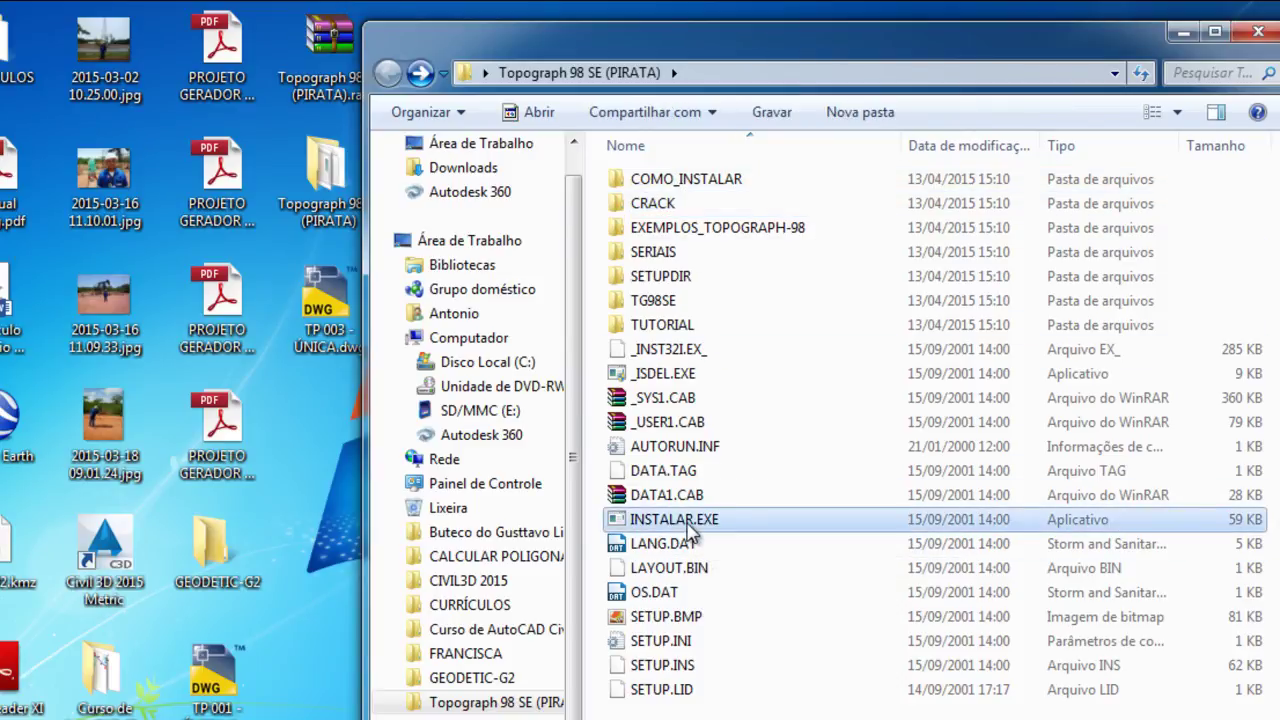
right_click(689, 530)
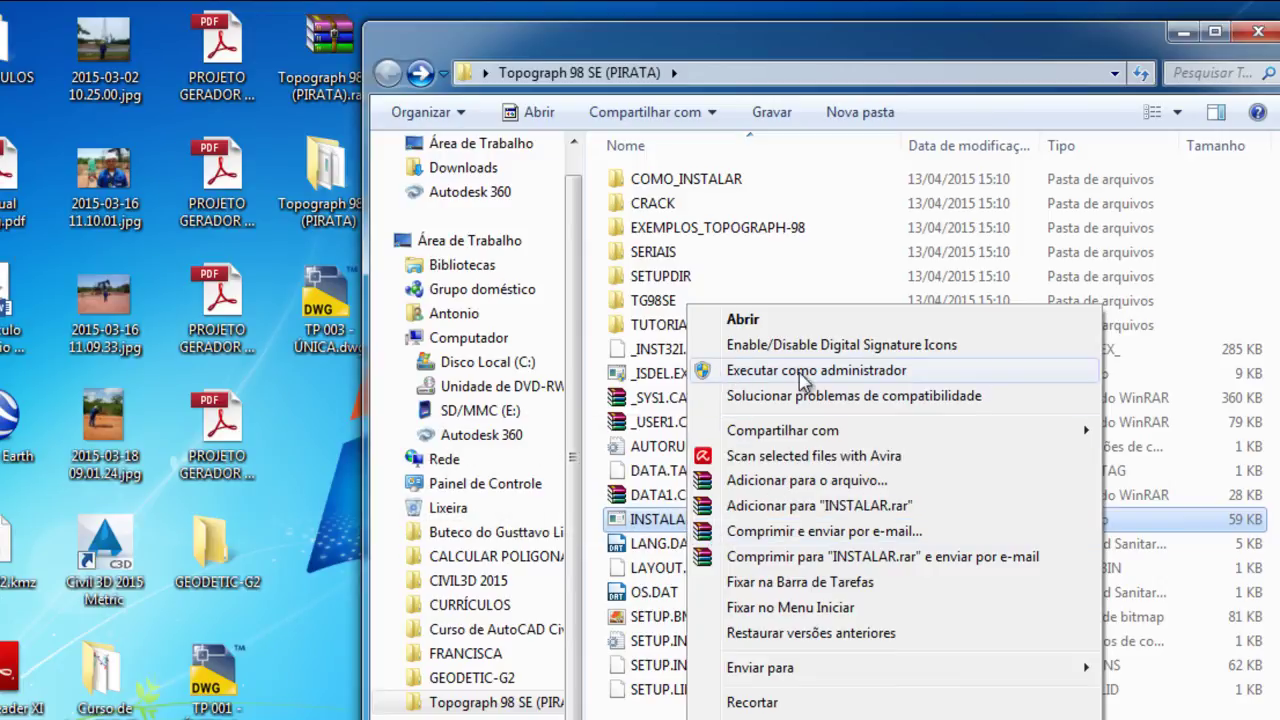
left_click(862, 375)
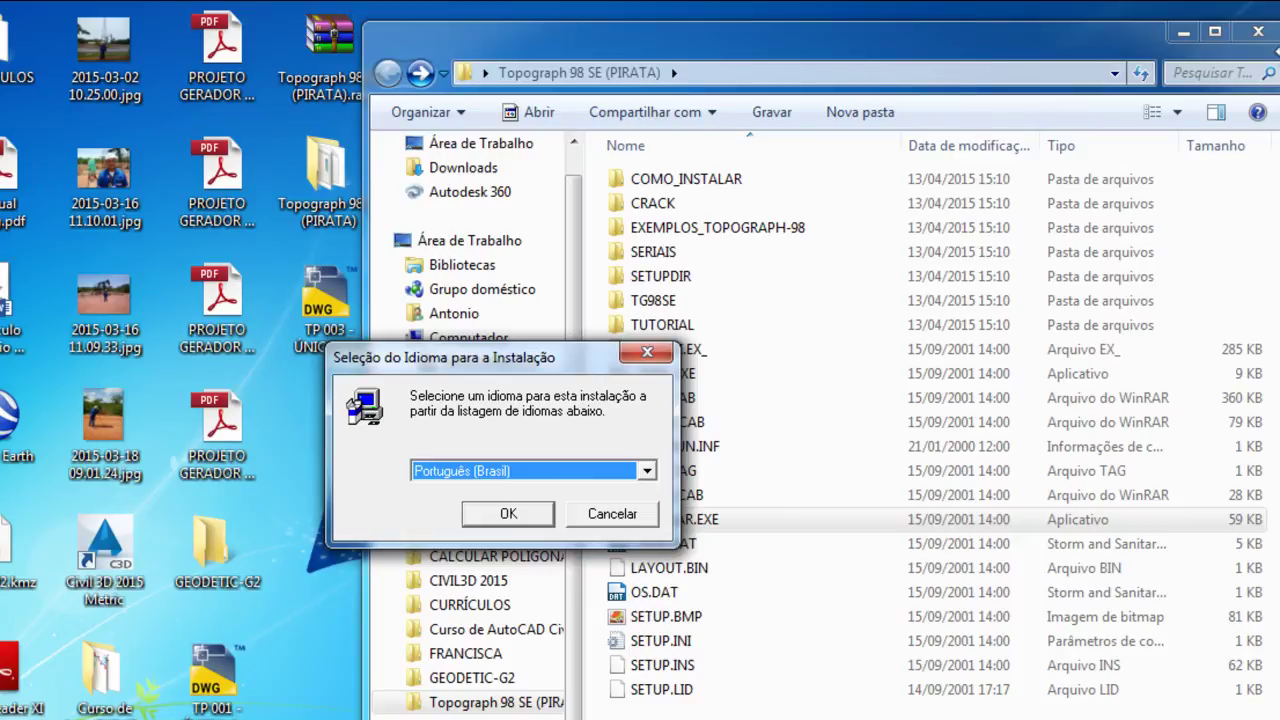
left_click(1262, 38)
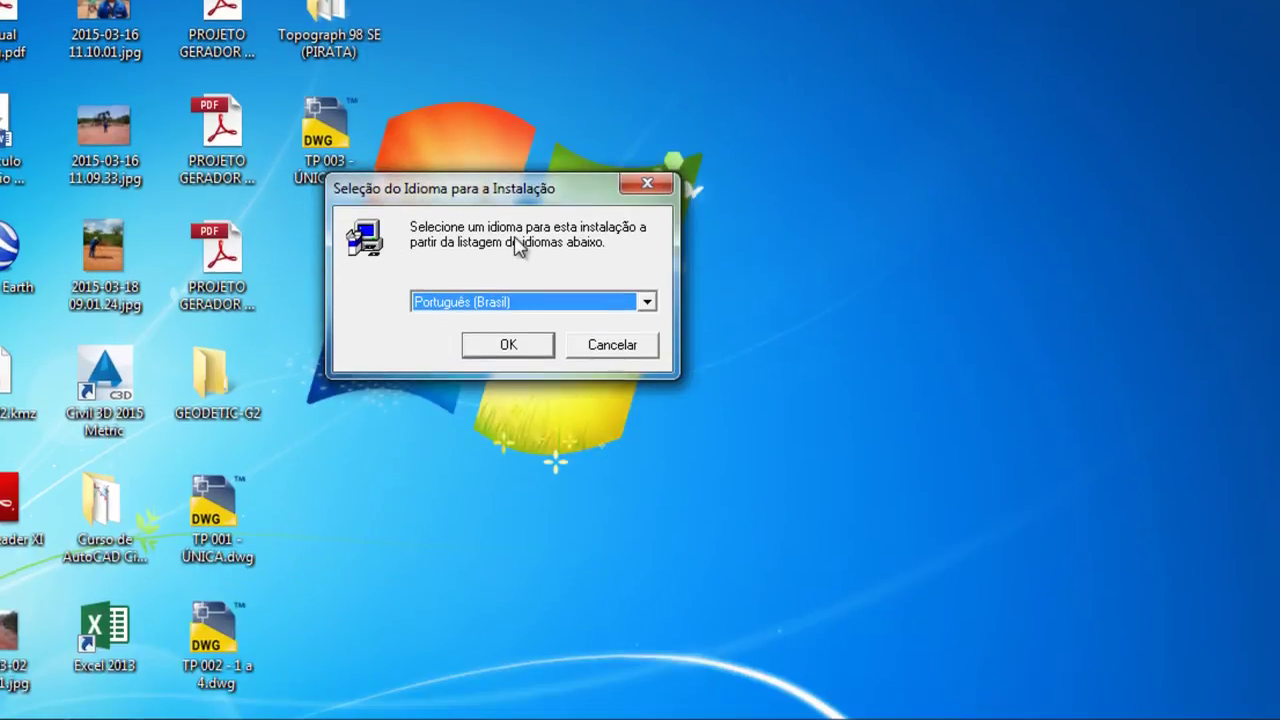
left_click(499, 419)
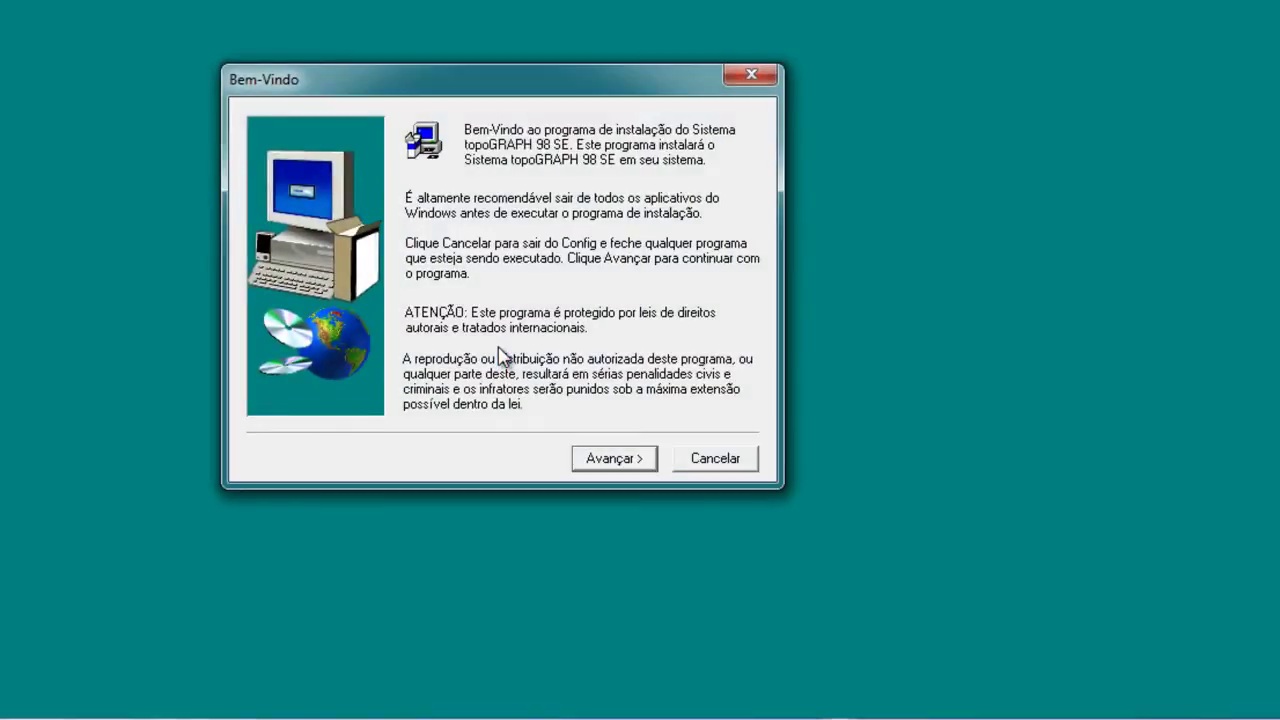
Step: Advance through the topoGRAPH 98 SE installer, keeping the default user information, destination folder c:\Tg98SE and all component options
left_click(613, 465)
left_click(613, 465)
left_click(613, 463)
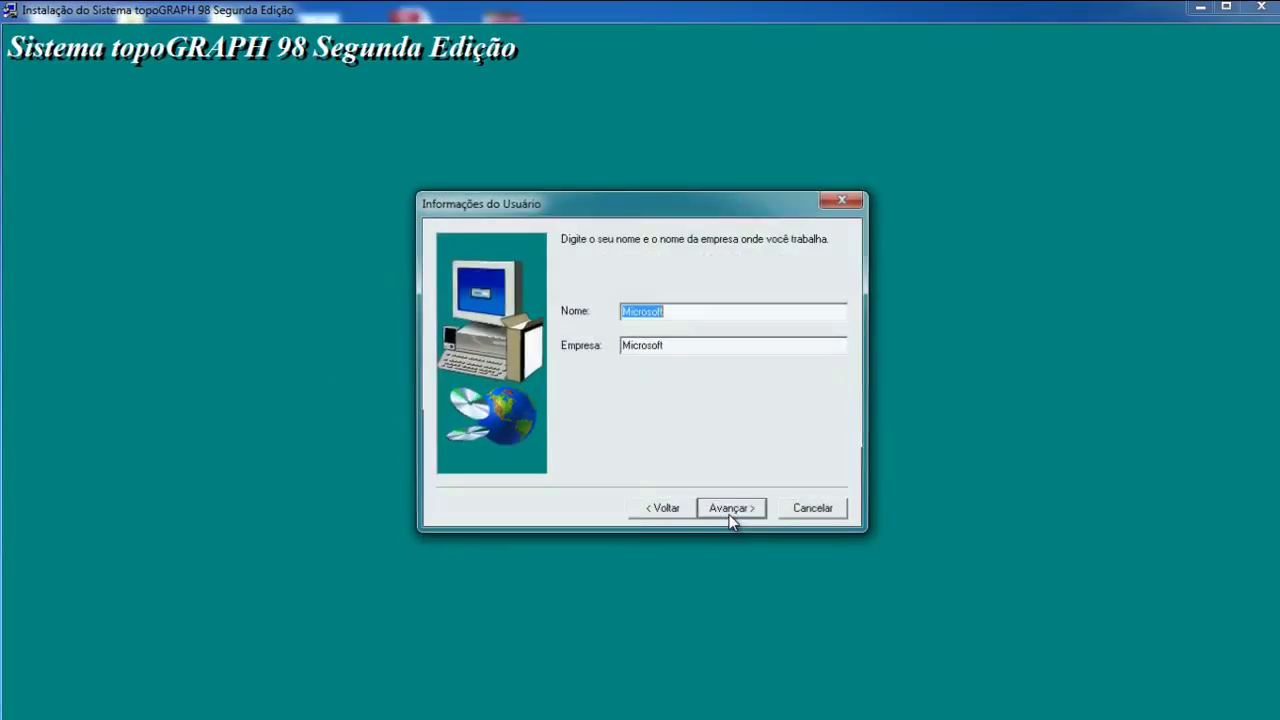
left_click(731, 512)
left_click(731, 511)
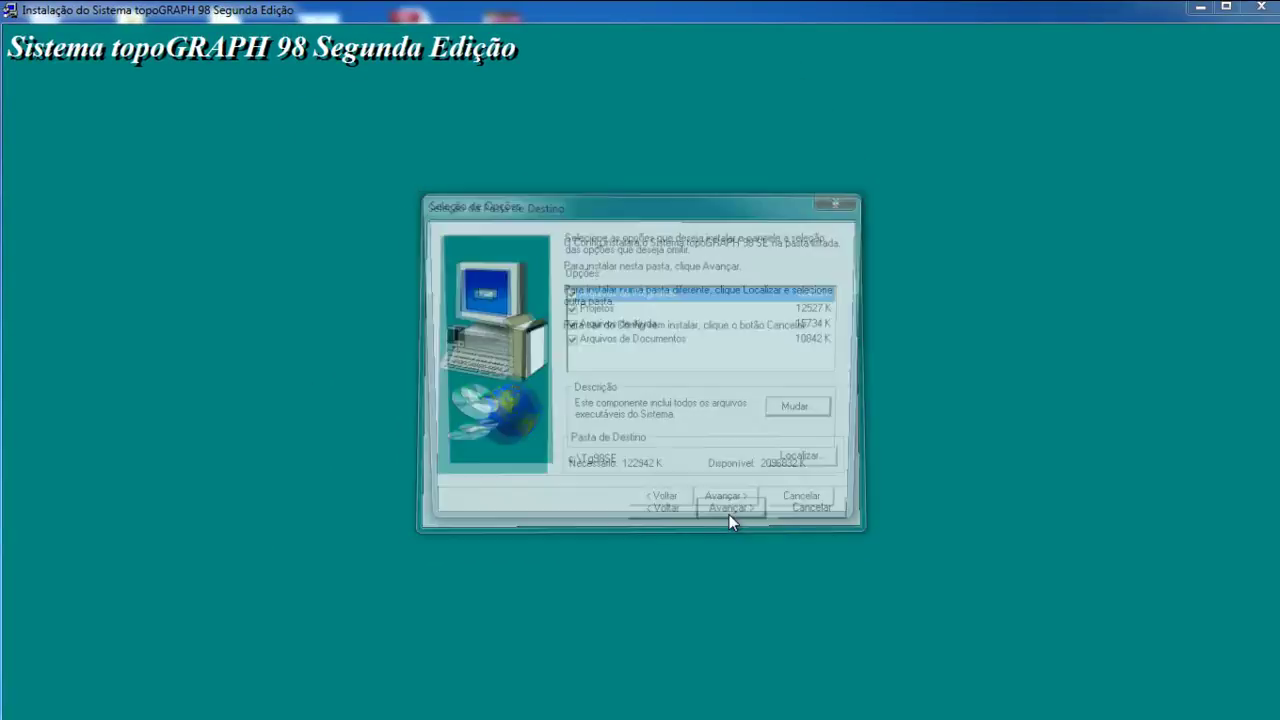
left_click(731, 511)
left_click(730, 511)
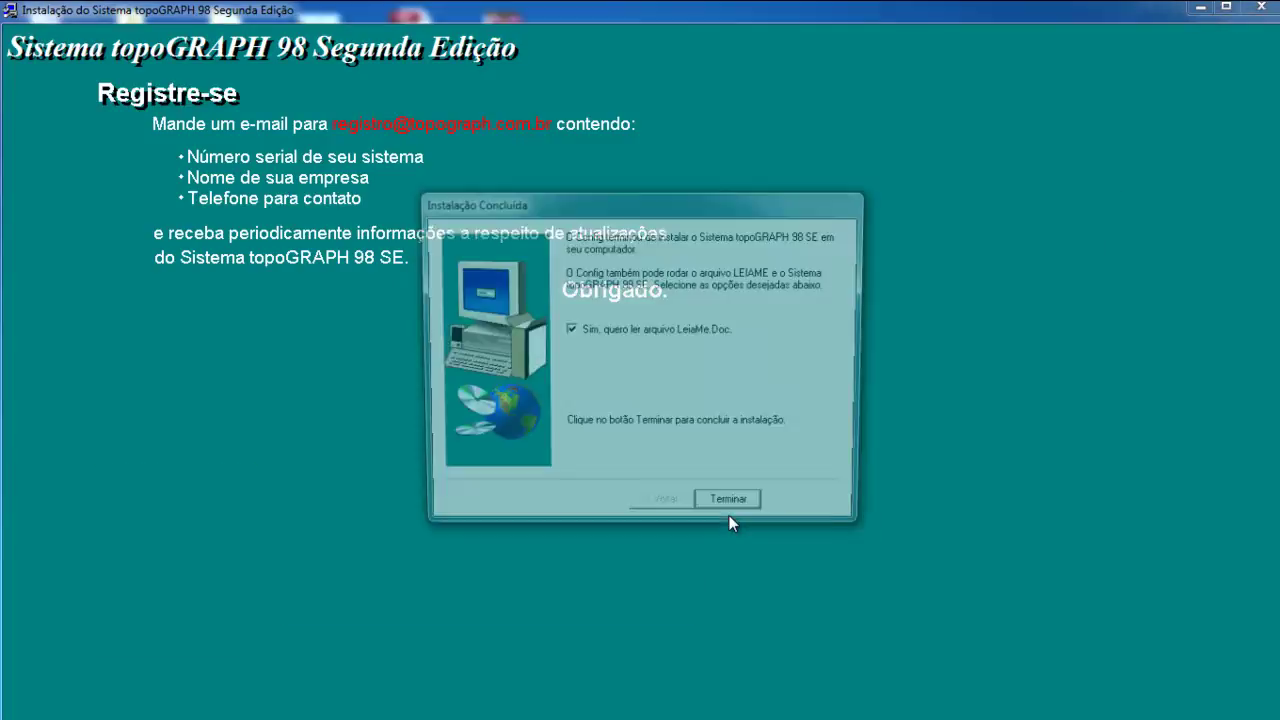
Step: Finish the installation without reading LeiaMe.Doc and choose to restart the computer later
left_click(577, 337)
left_click(740, 516)
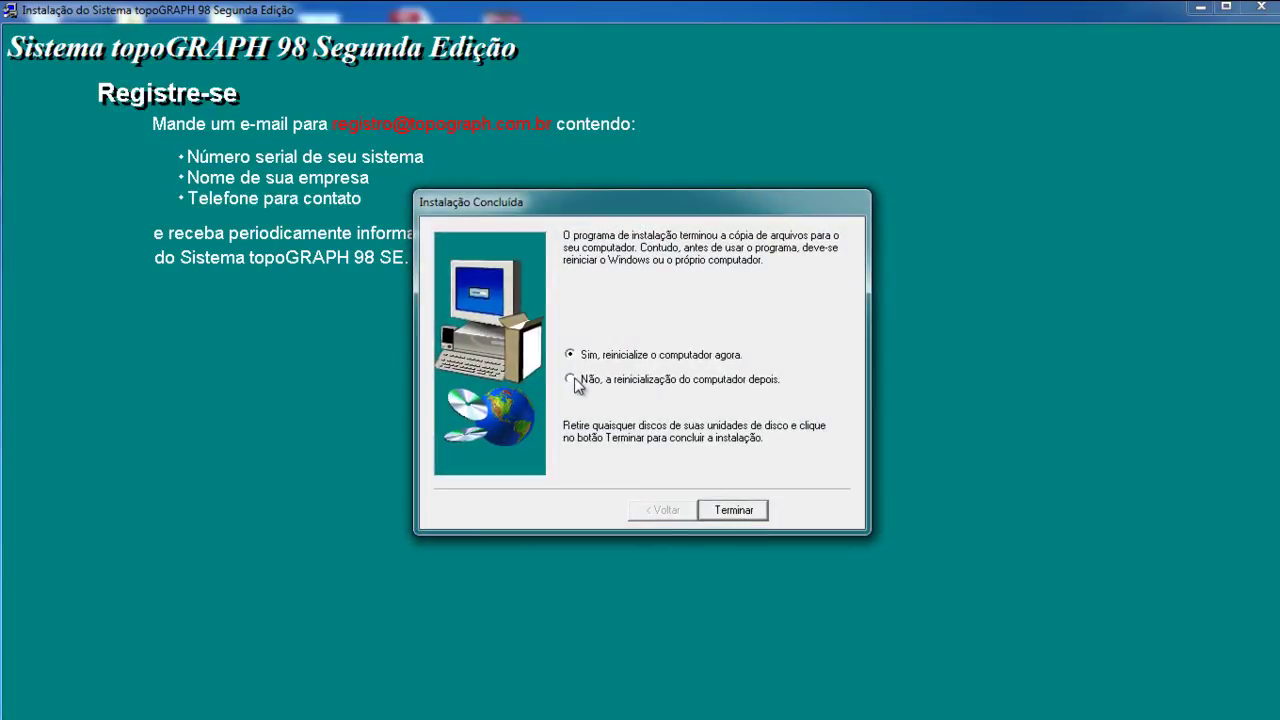
left_click(735, 510)
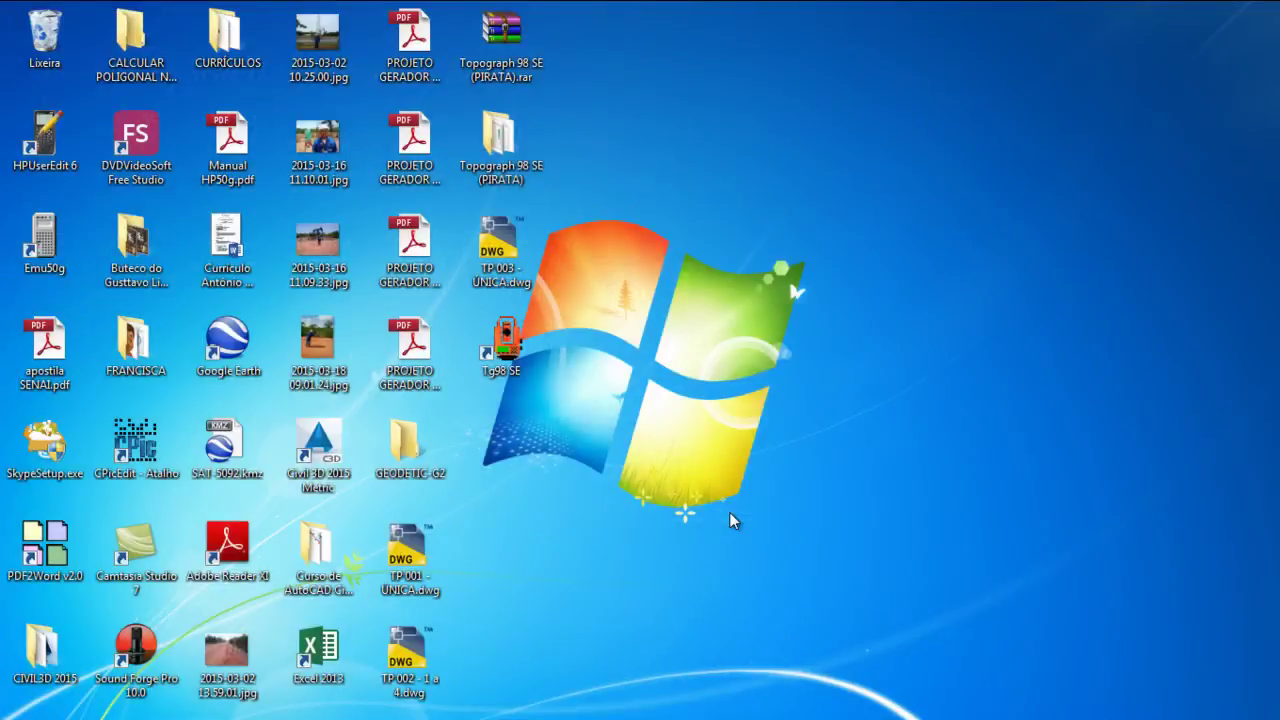
Step: Delete the Tg98 SE shortcut from the desktop, sending it to the Lixeira
left_click(505, 352)
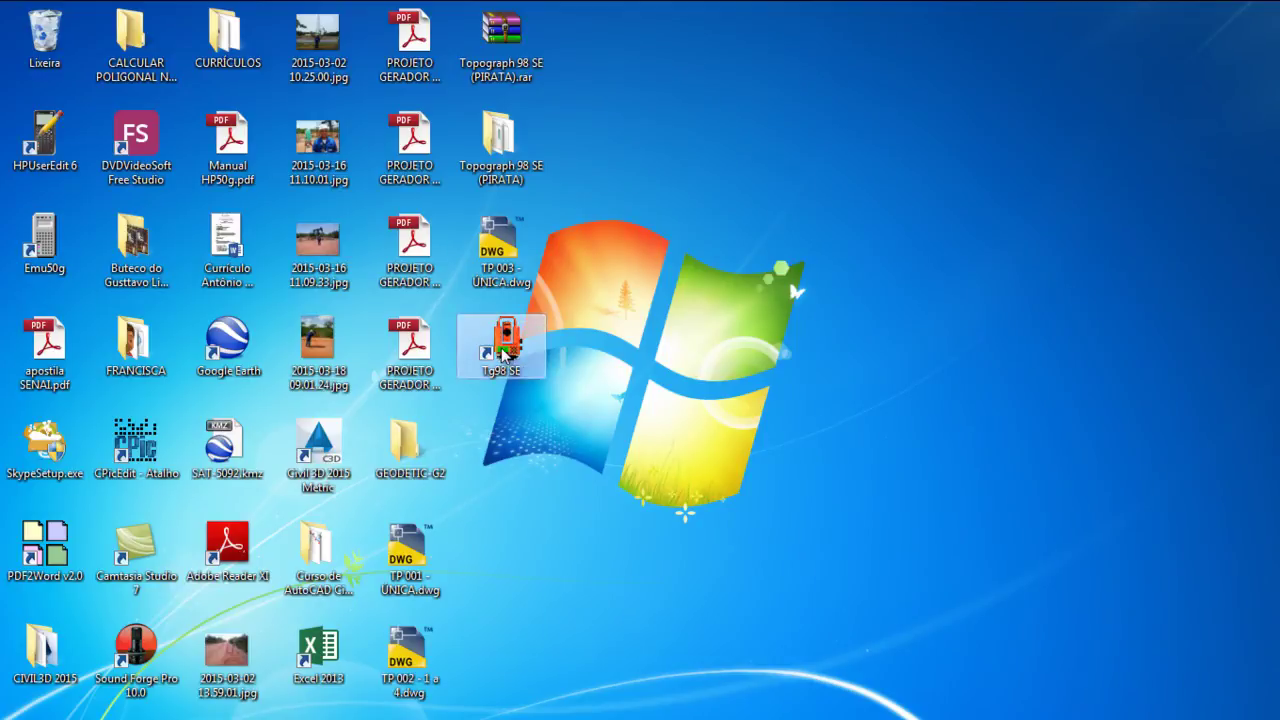
right_click(505, 352)
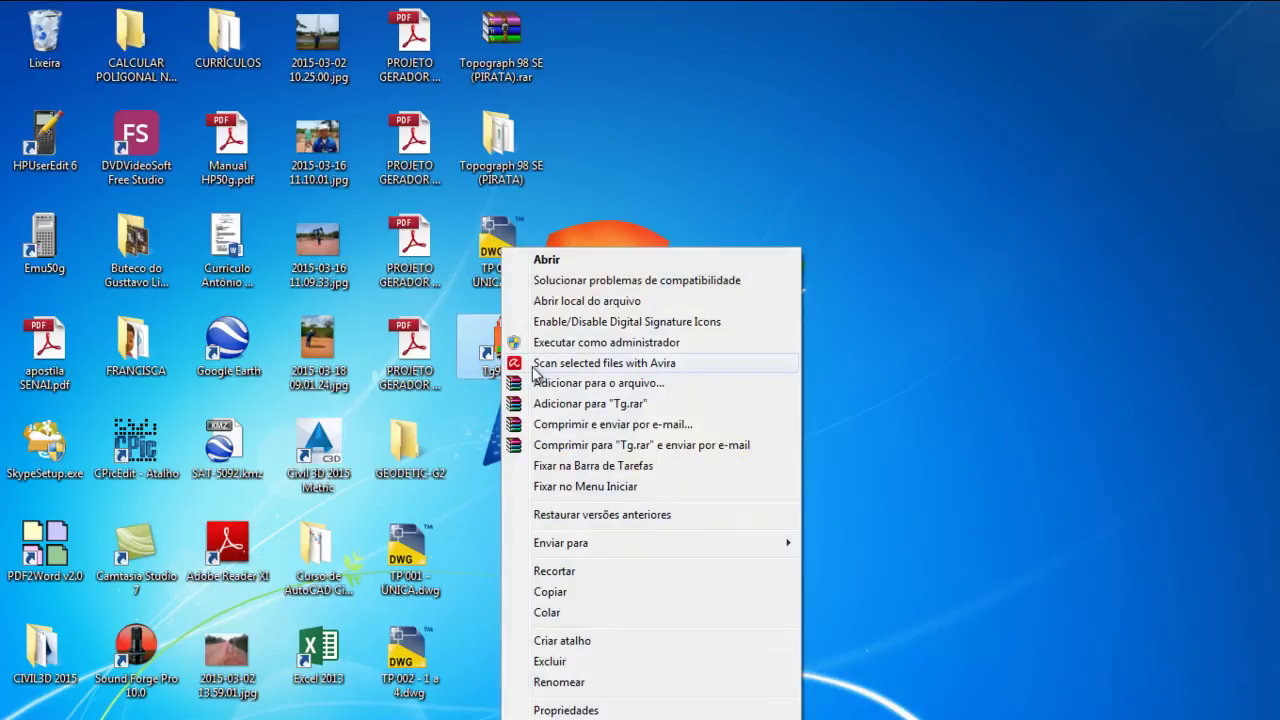
left_click(550, 662)
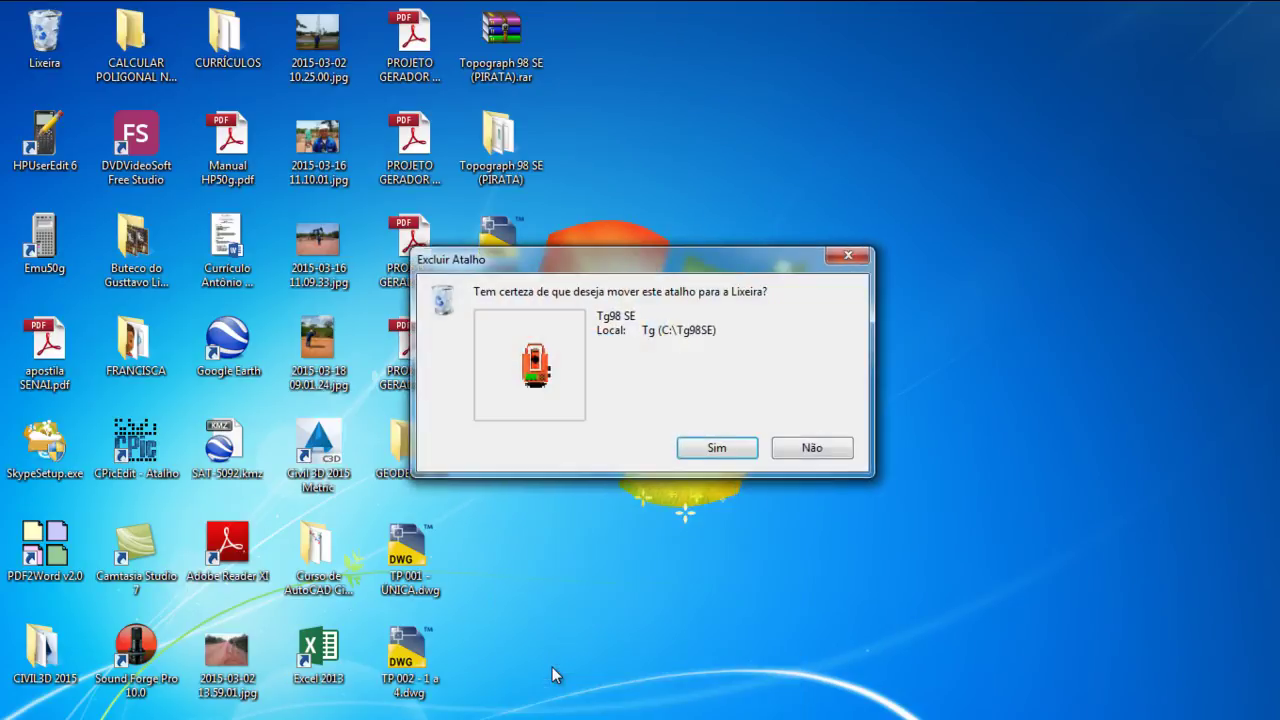
left_click(715, 450)
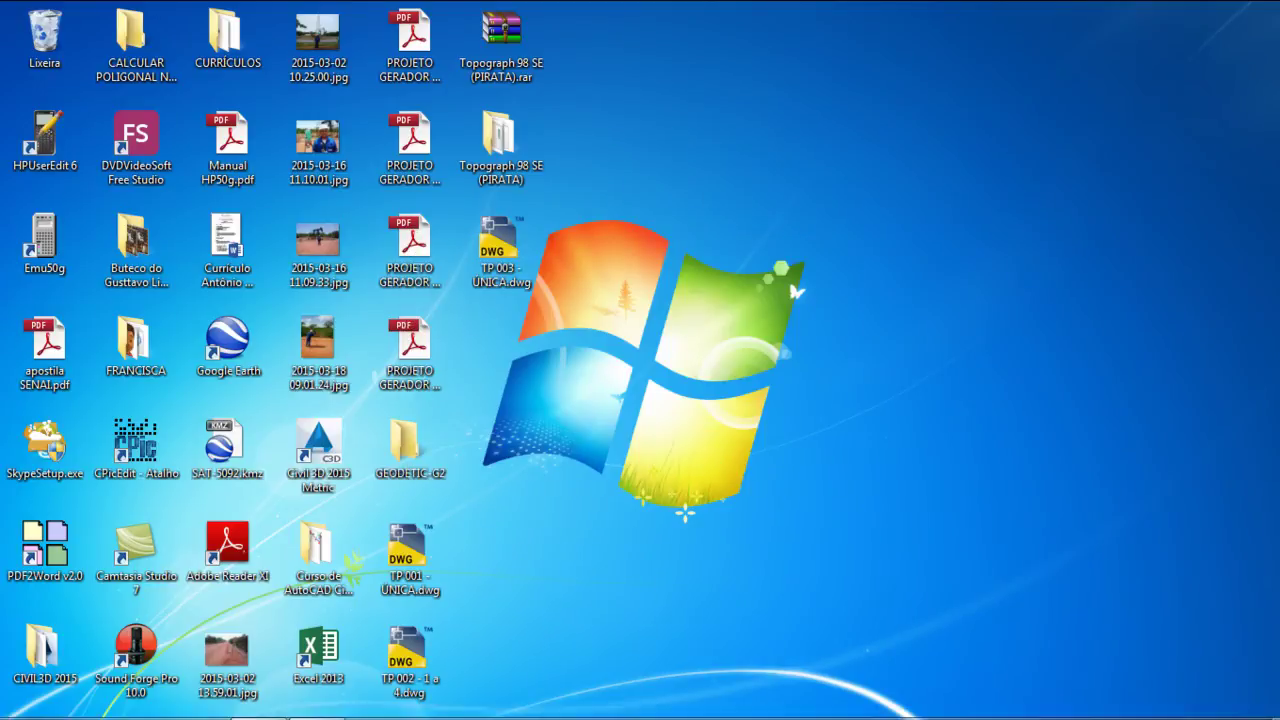
Step: Open the Tg98SE installation folder on Disco Local (C:) in Windows Explorer
mouse_move(128, 707)
left_click(82, 706)
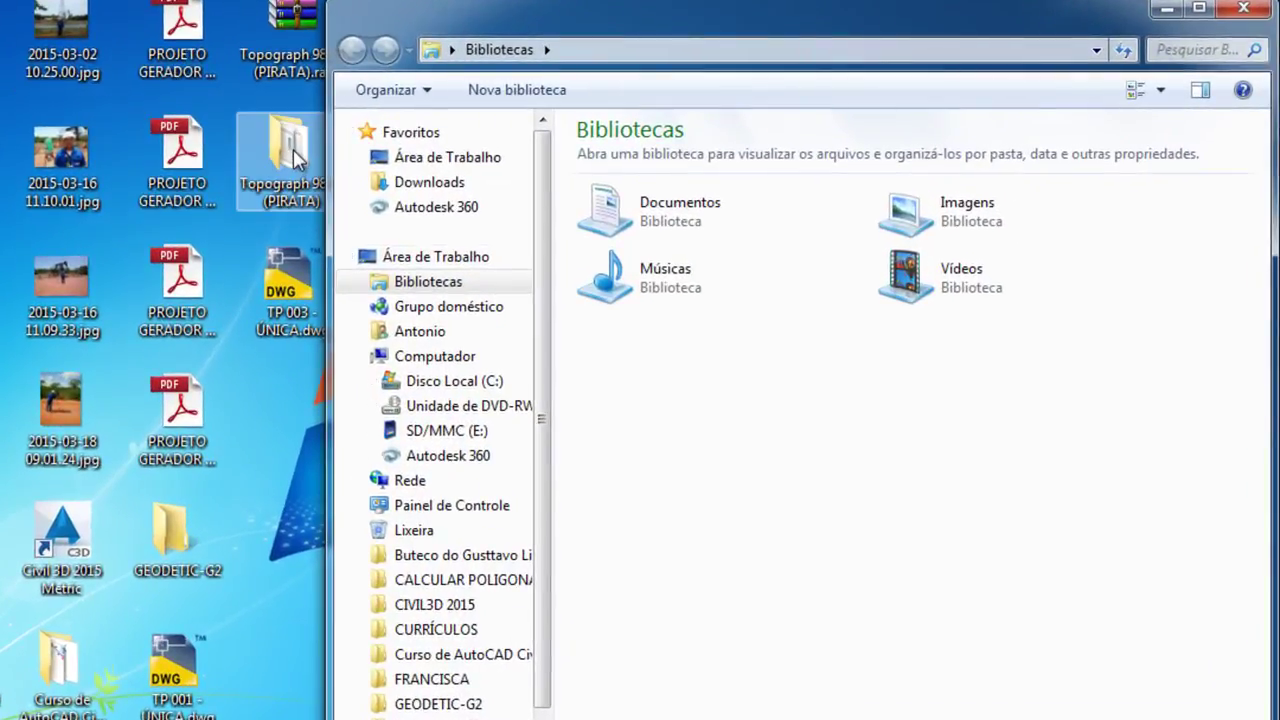
left_click(468, 391)
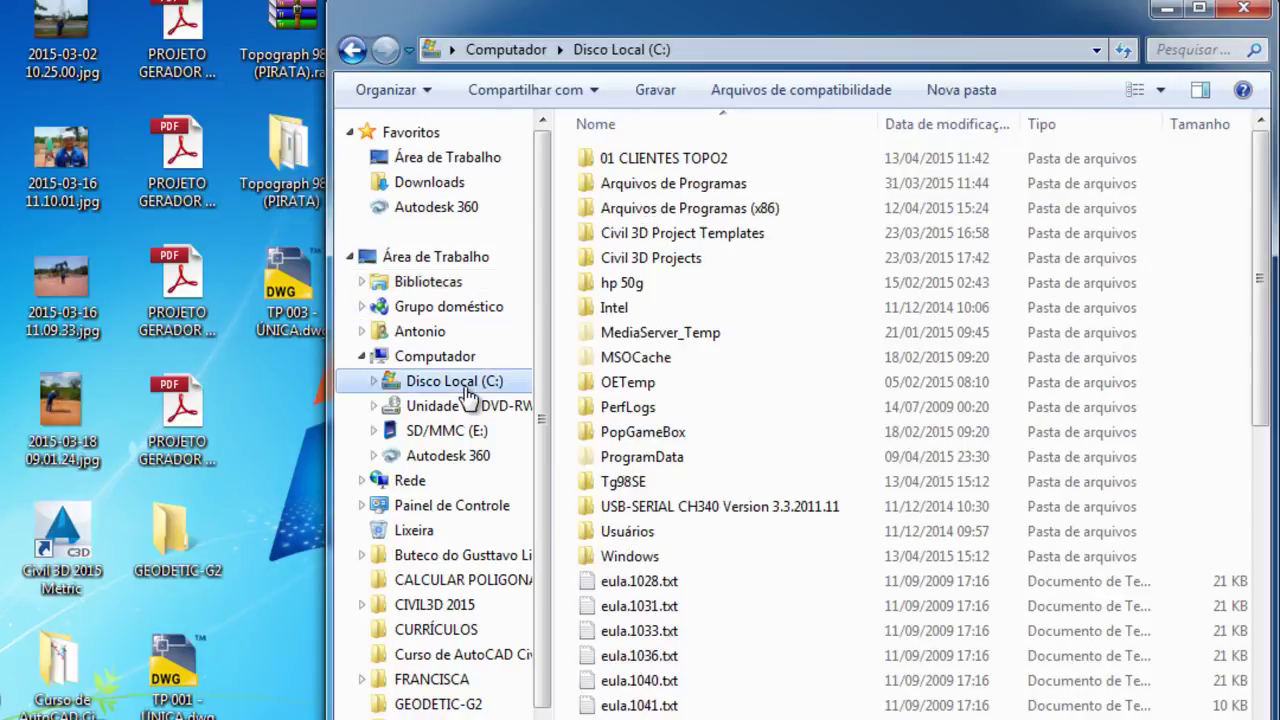
mouse_move(643, 497)
left_click(629, 488)
double_click(629, 488)
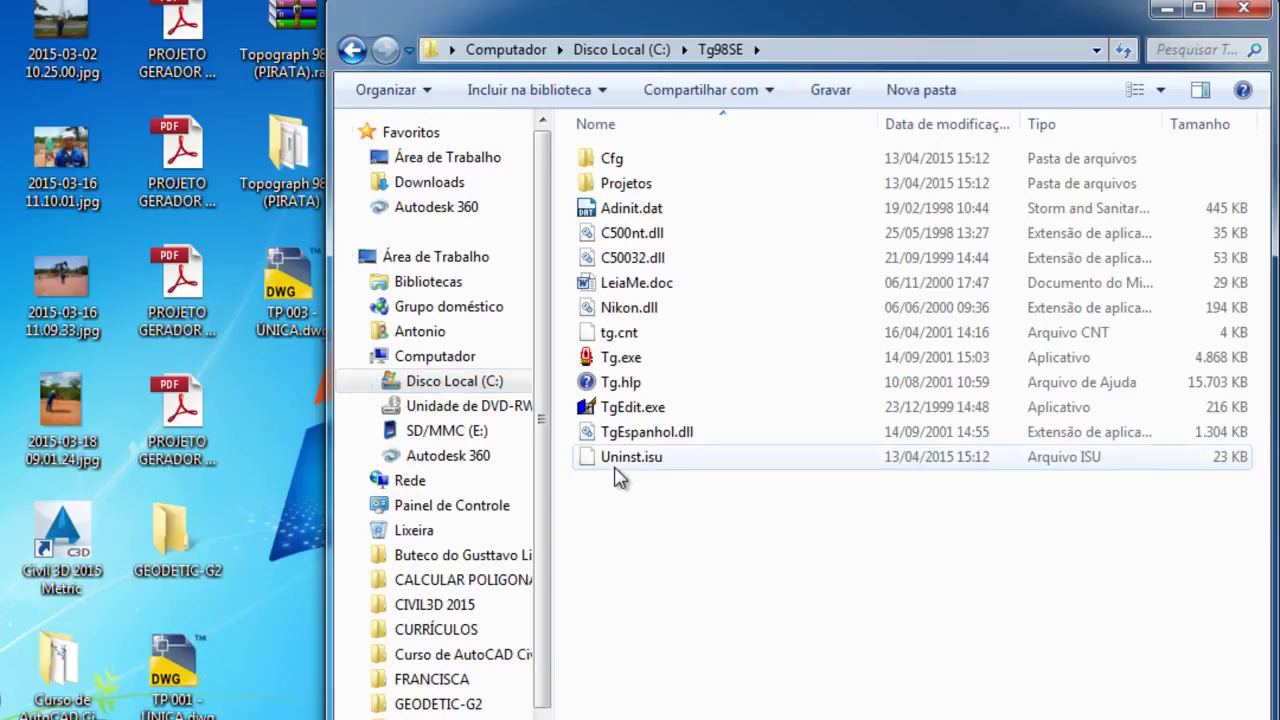
Step: Delete Tg.exe and Tg.hlp from the Tg98SE folder and paste the copied Tg_98SE.exe and Tg_98SE.hlp in their place
left_click(628, 362)
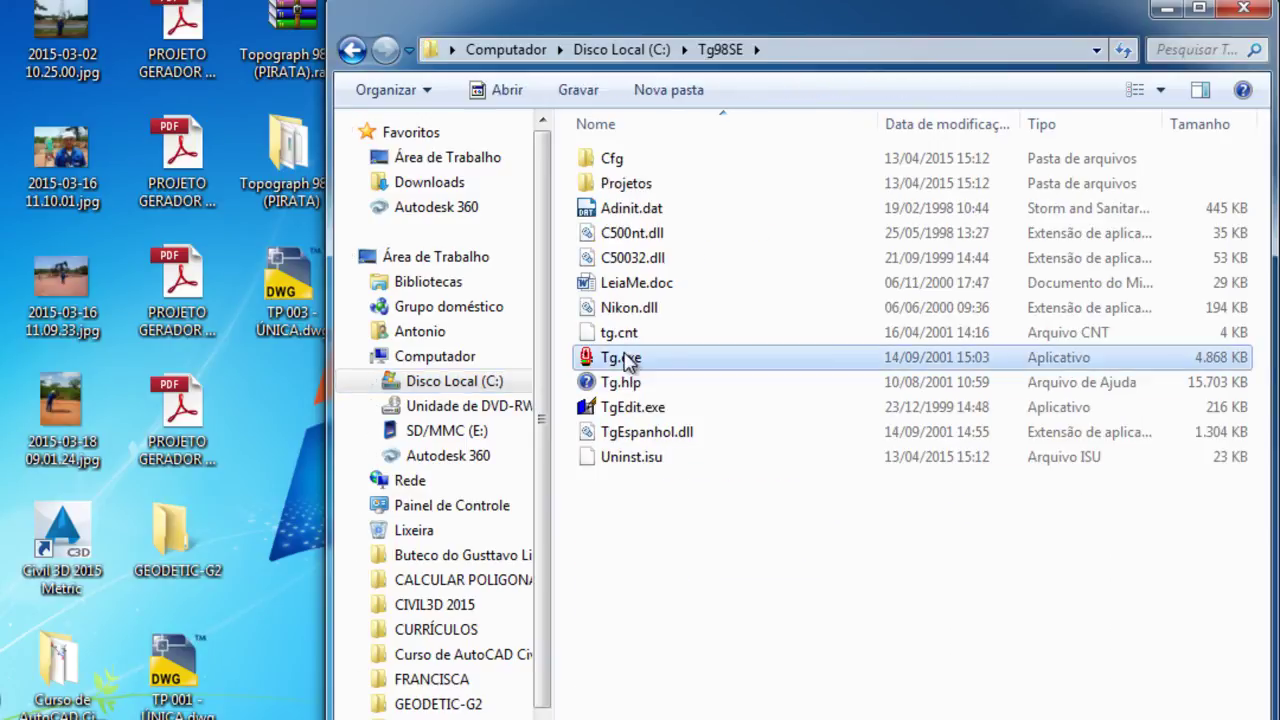
left_click(632, 385, "ctrl")
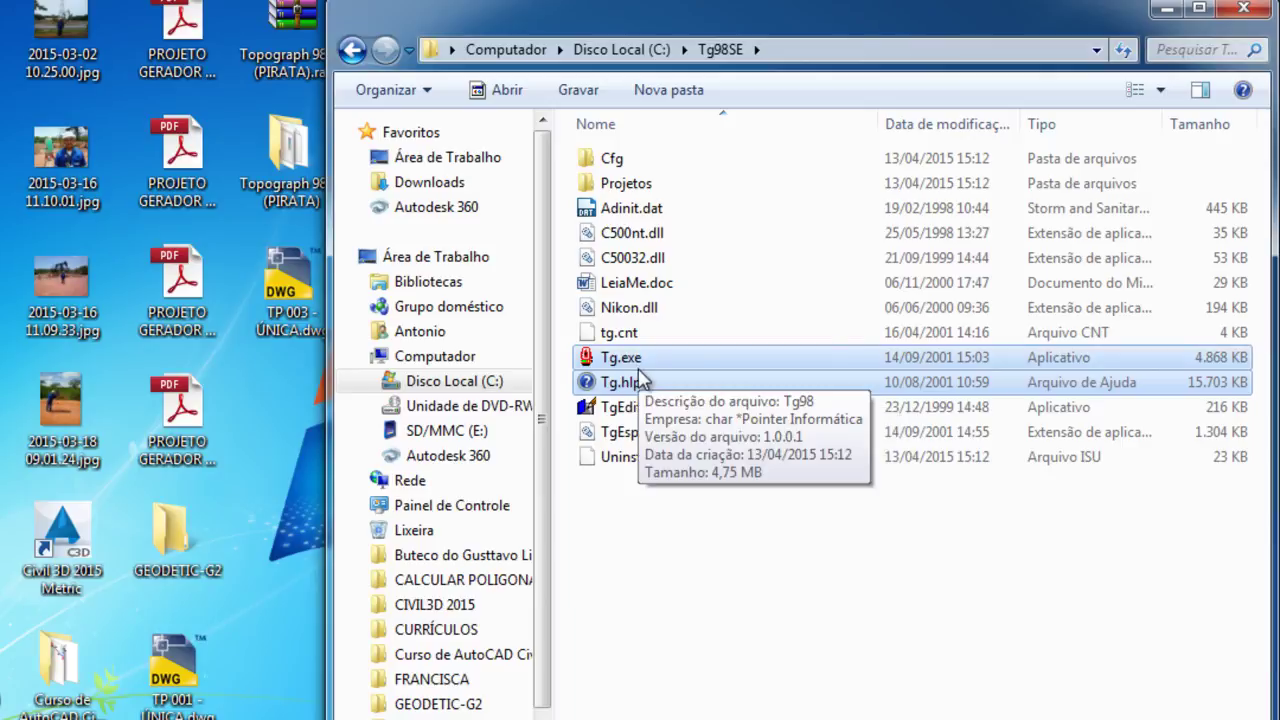
key("Delete")
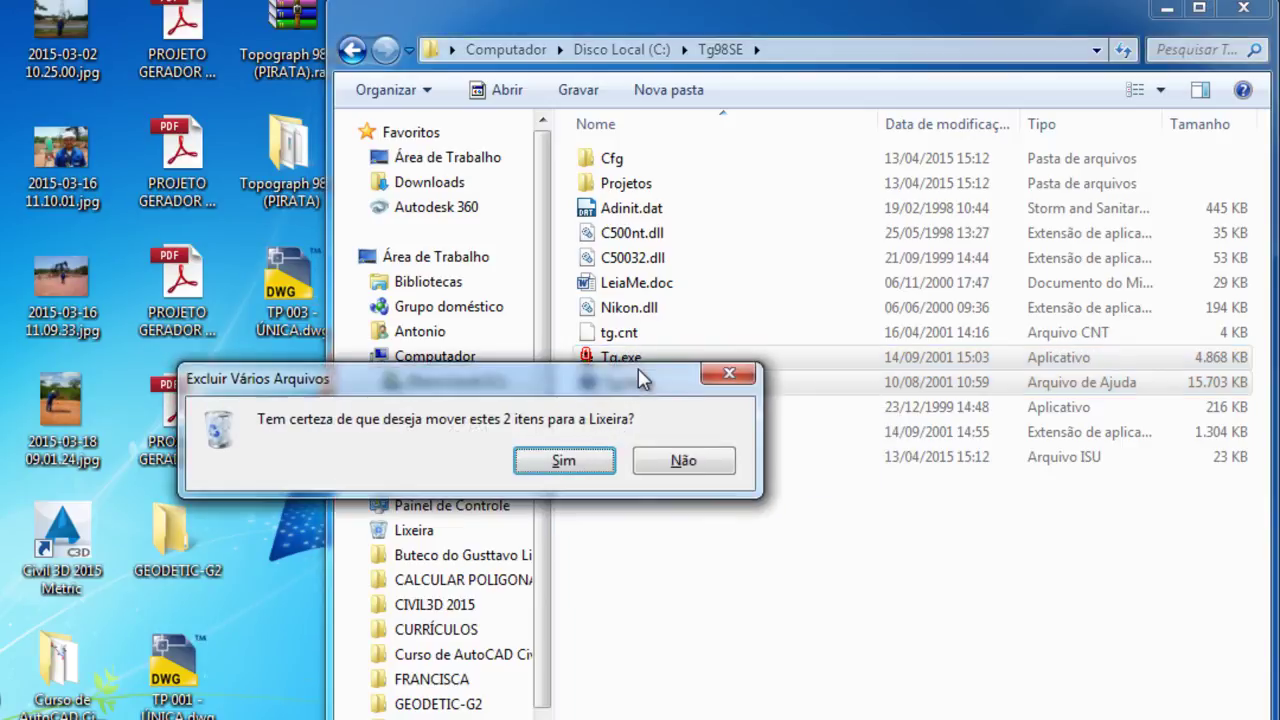
left_click(590, 462)
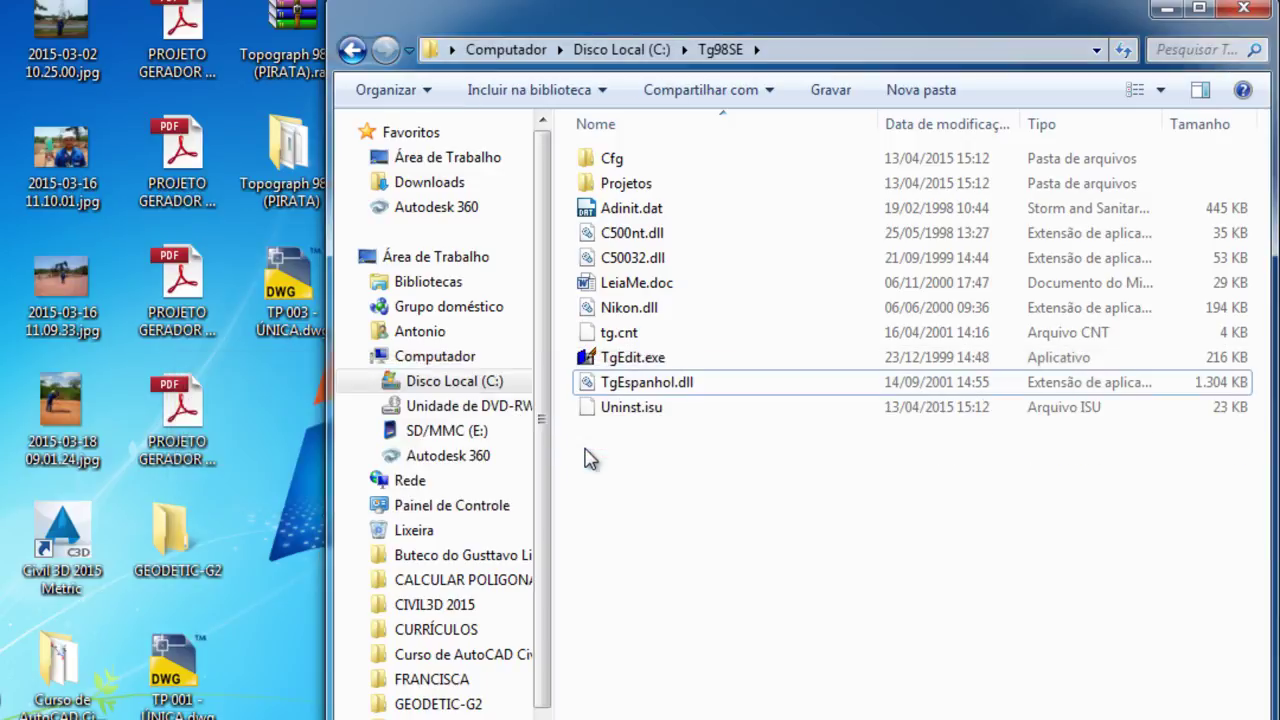
right_click(645, 502)
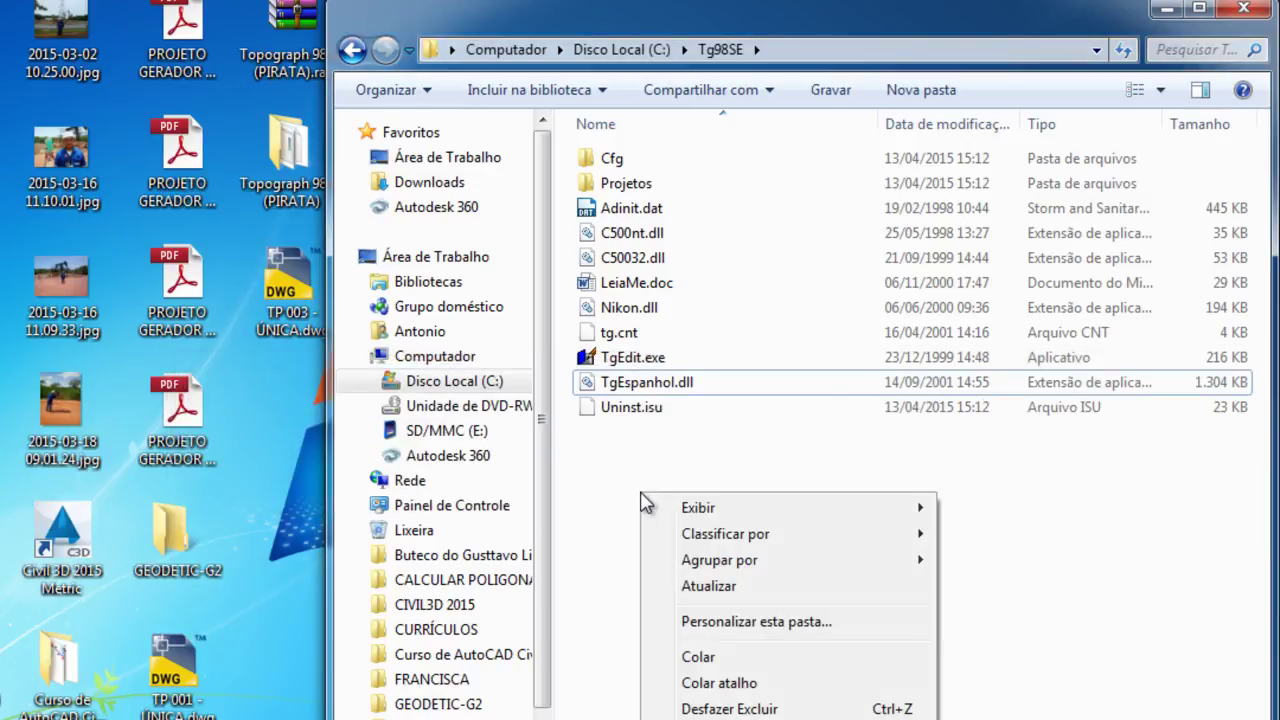
left_click(708, 663)
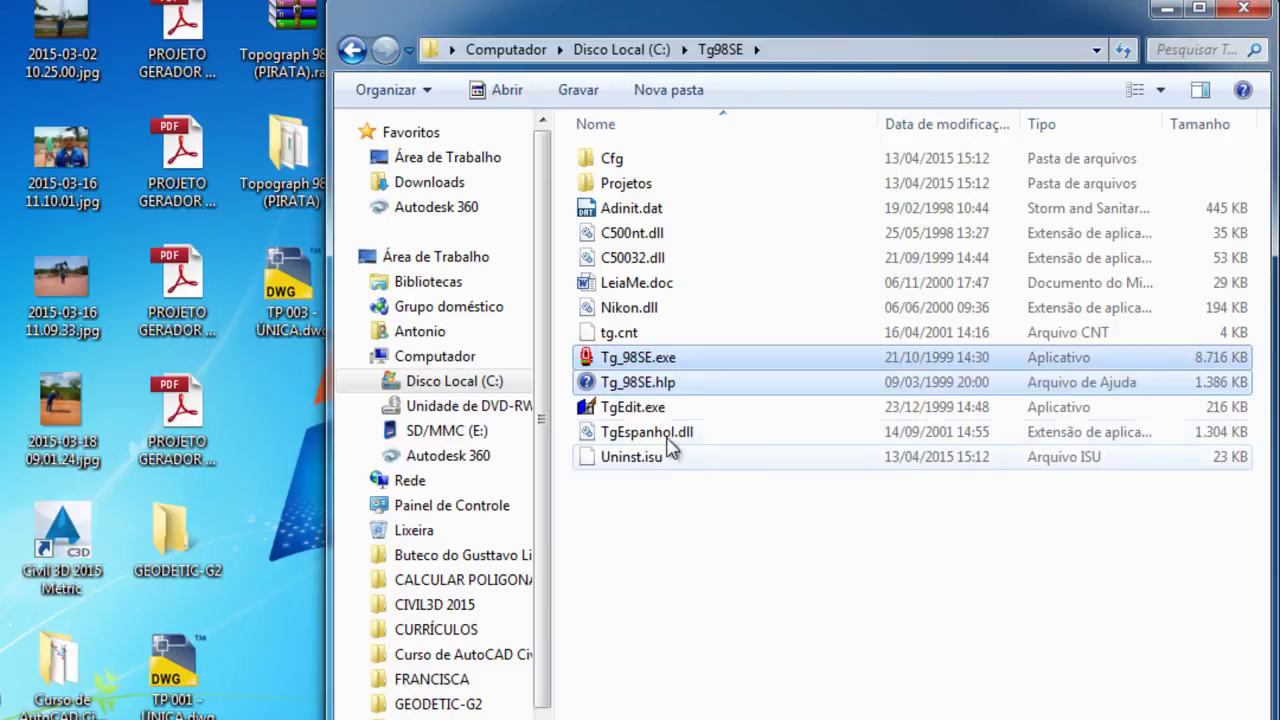
Step: Create a desktop shortcut to Tg_98SE.exe and close the Tg98SE folder window
left_click(665, 360)
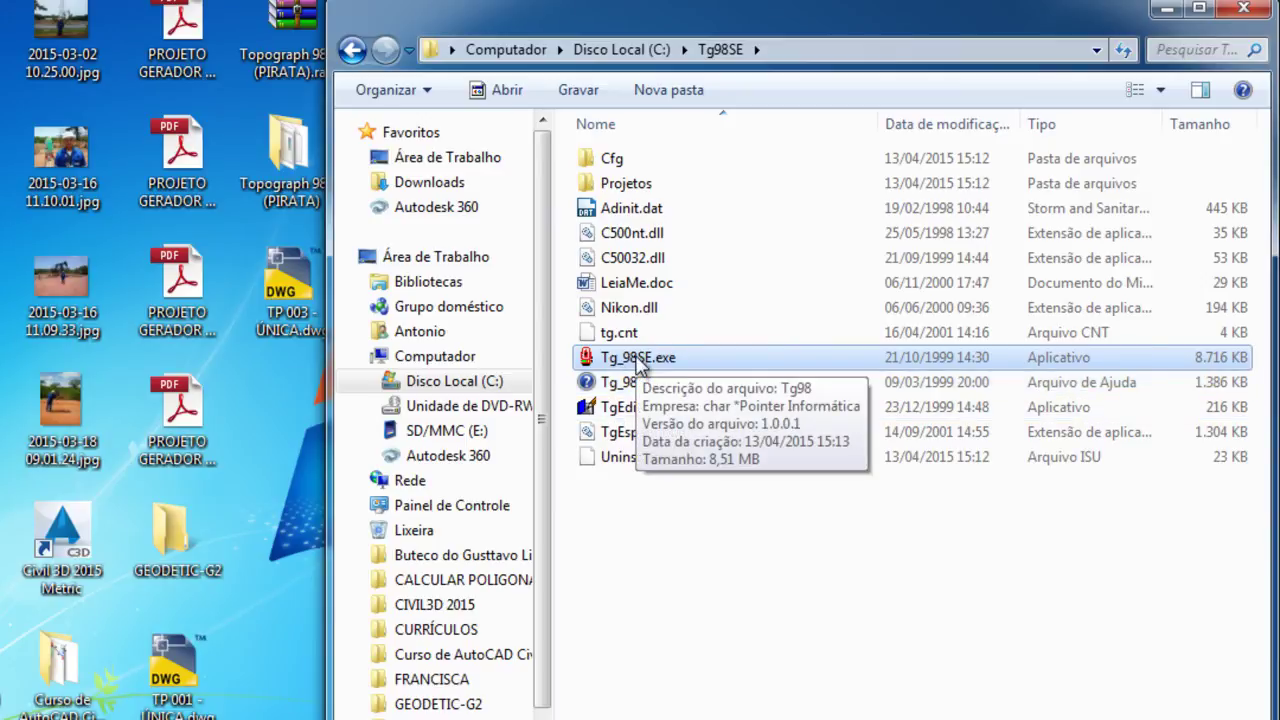
right_click(637, 360)
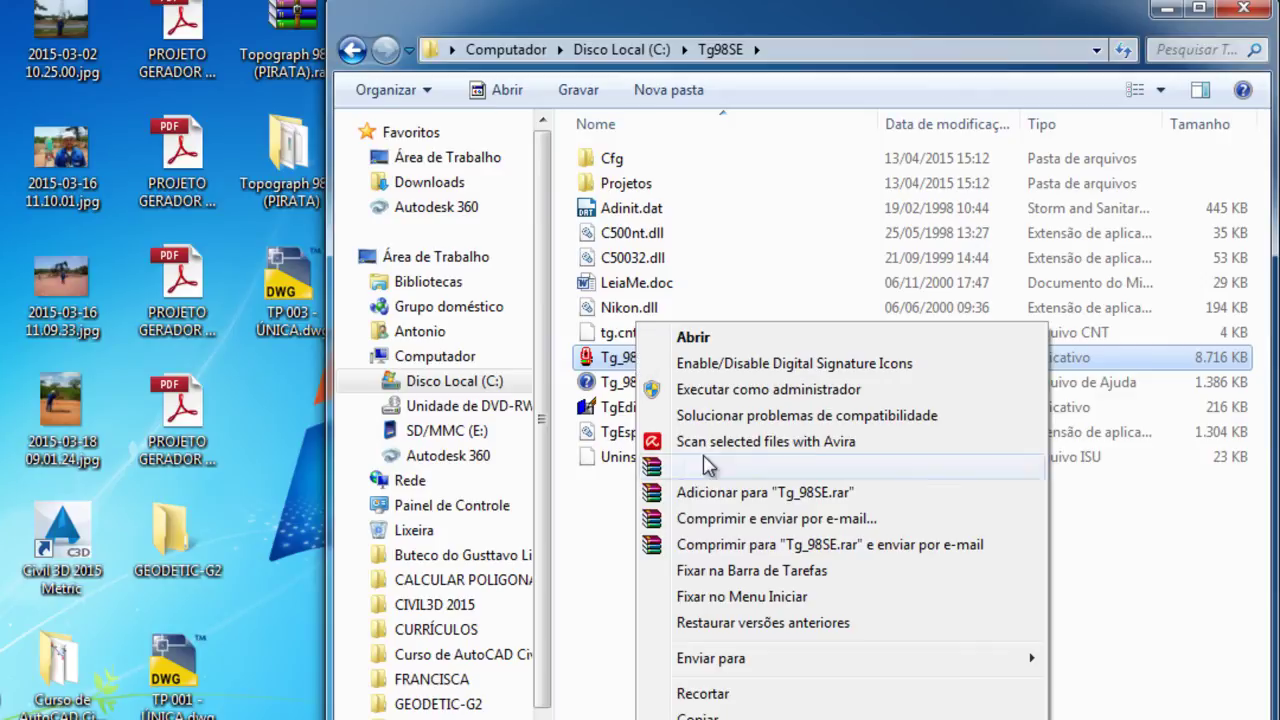
mouse_move(730, 668)
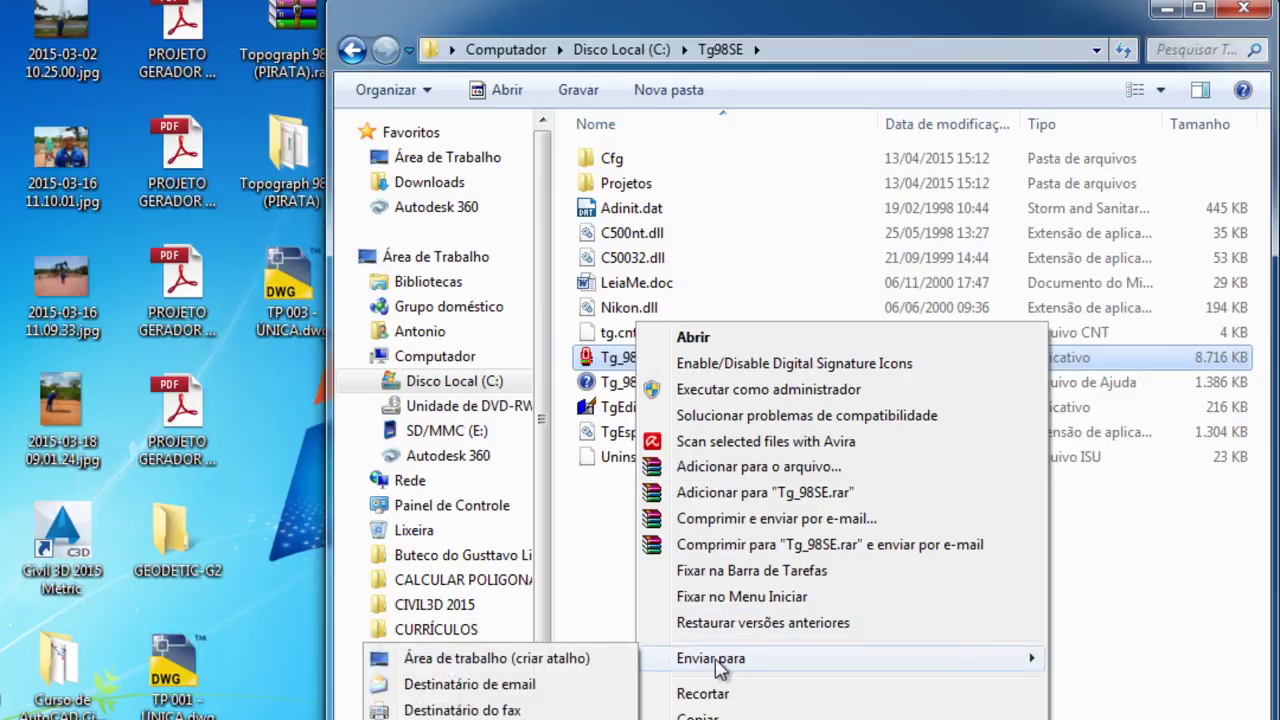
left_click(519, 660)
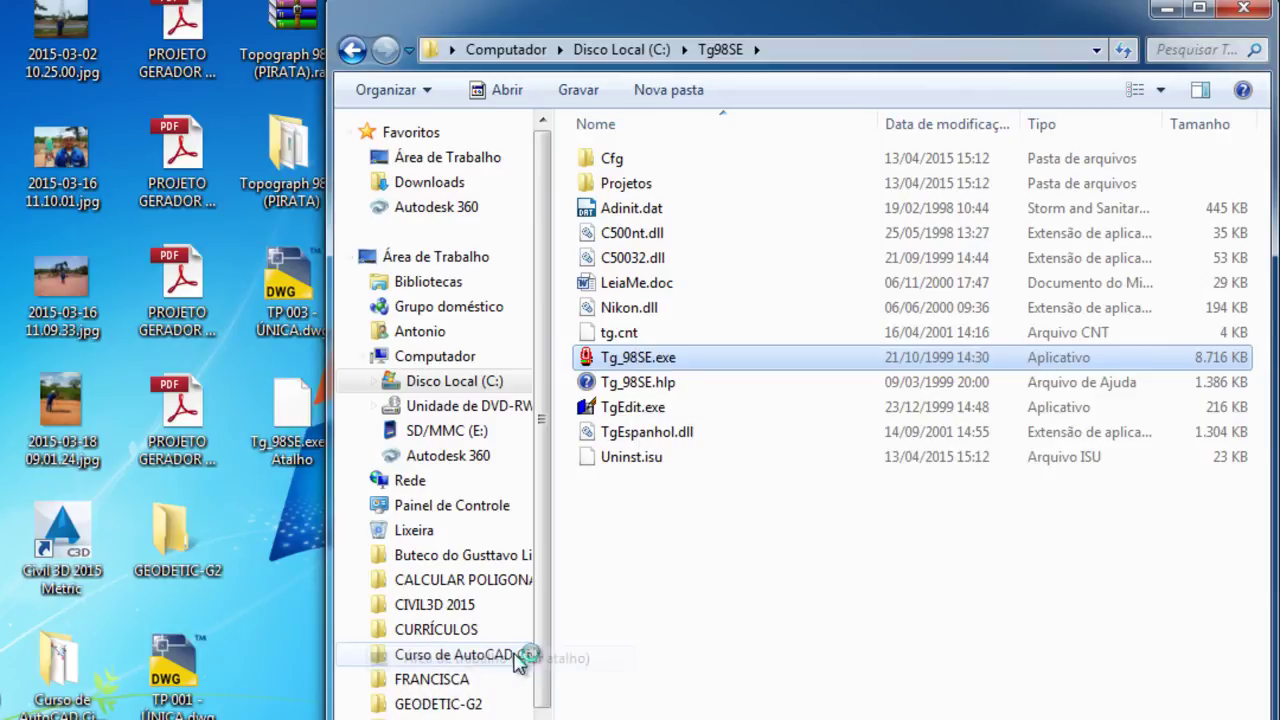
left_click(1244, 8)
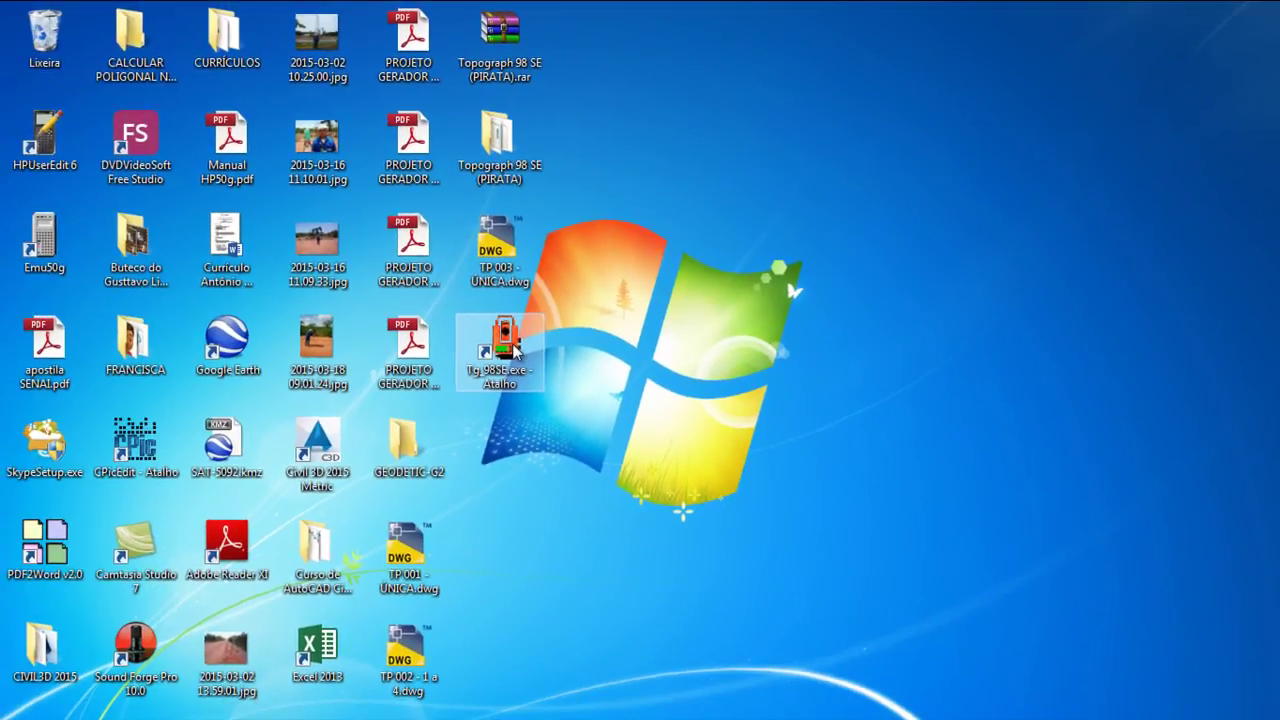
Step: Launch topoGRAPH from its new desktop shortcut, turn off the security prompt for this file, accept the default configuration and maximize the window
double_click(510, 348)
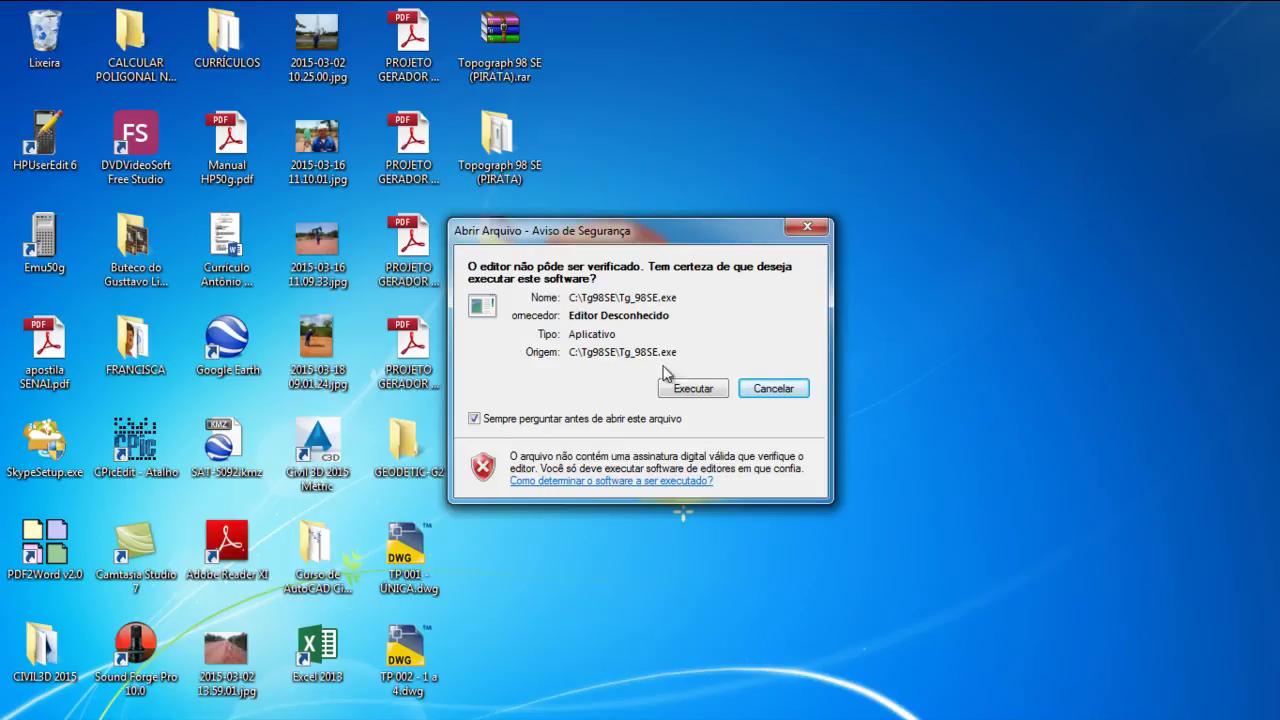
left_click(476, 420)
left_click(694, 390)
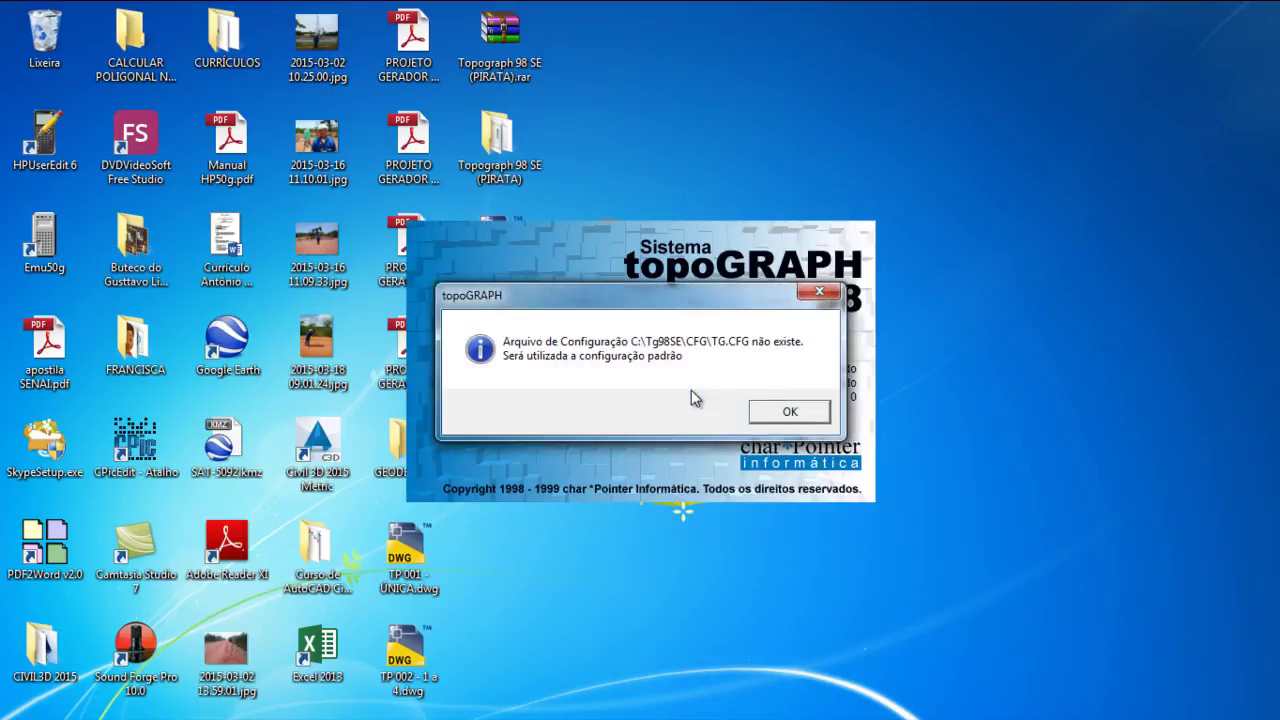
key("Return")
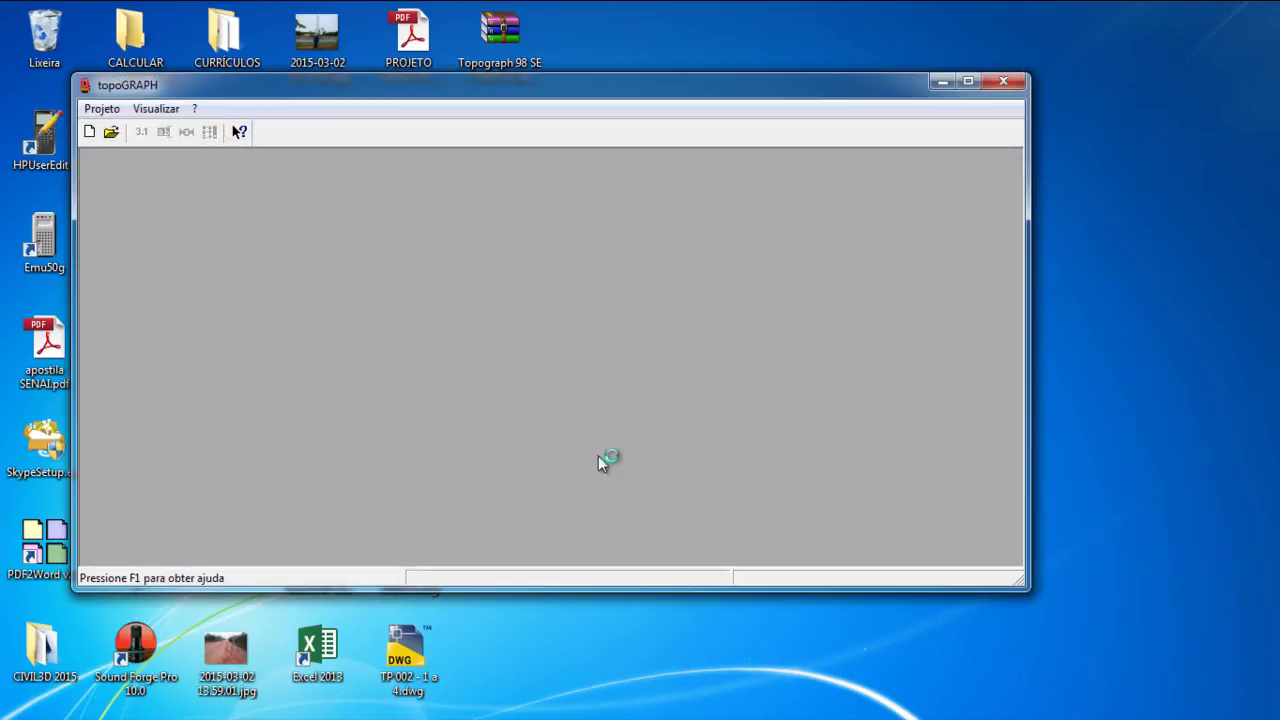
left_click_drag(632, 95, 737, 129)
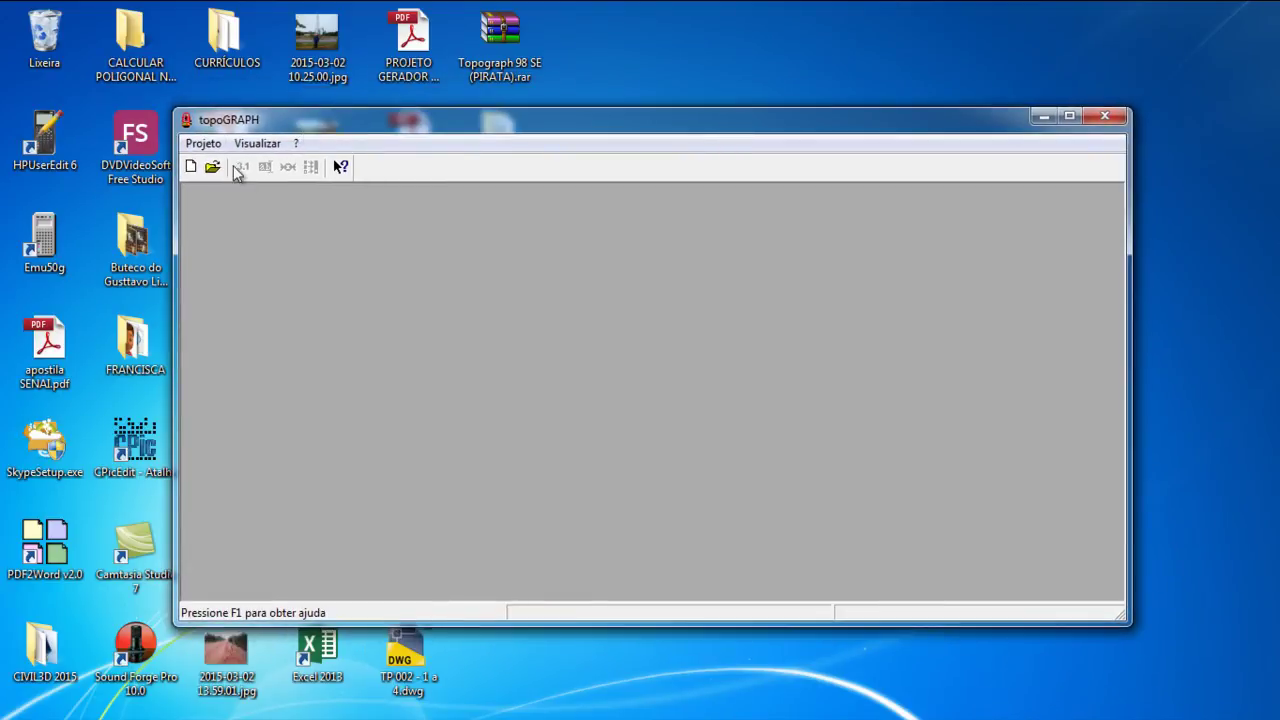
double_click(289, 121)
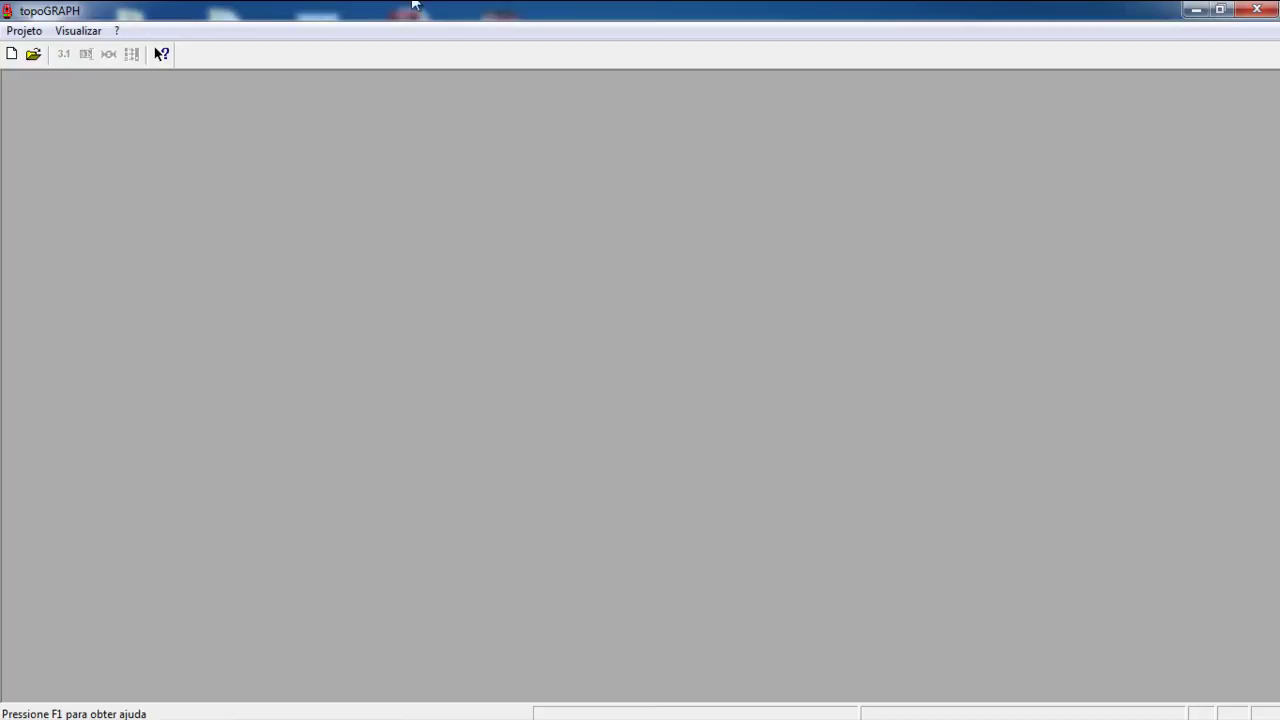
Step: Create a new project named GEODETIC G2 with the author's name and the location Brasil, and maximize its project window
left_click(17, 60)
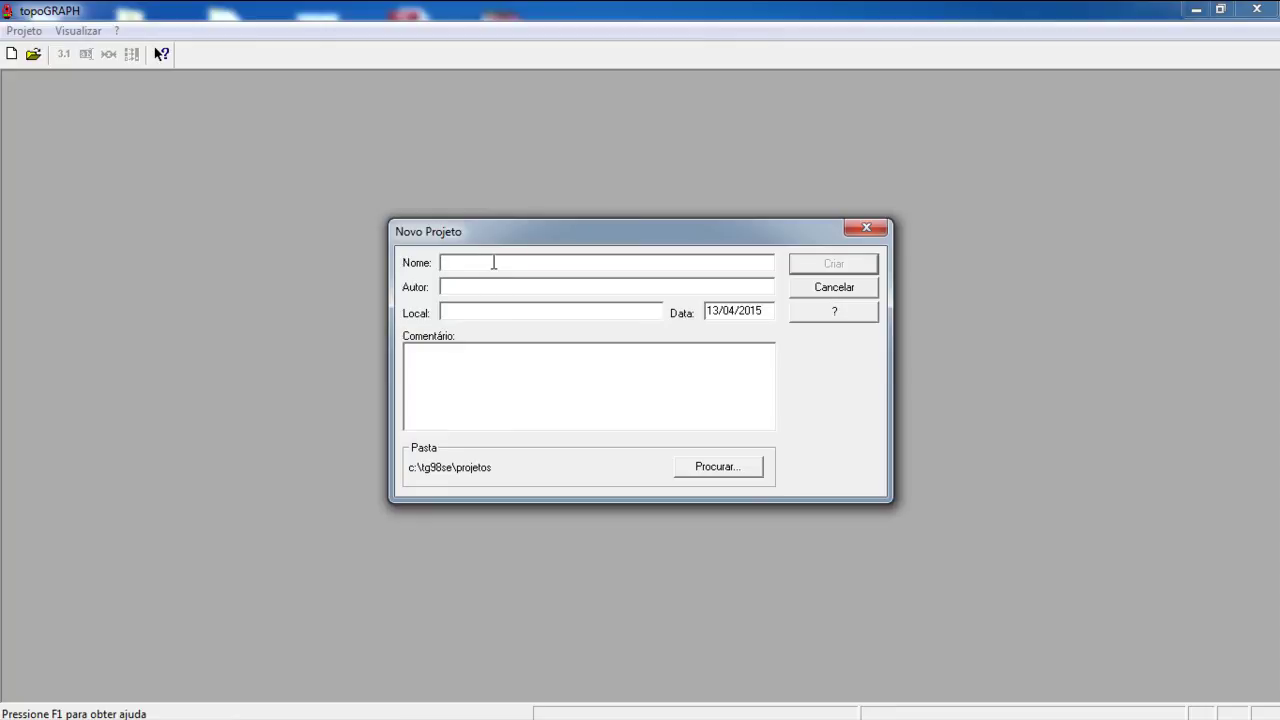
type("GEODETIC G")
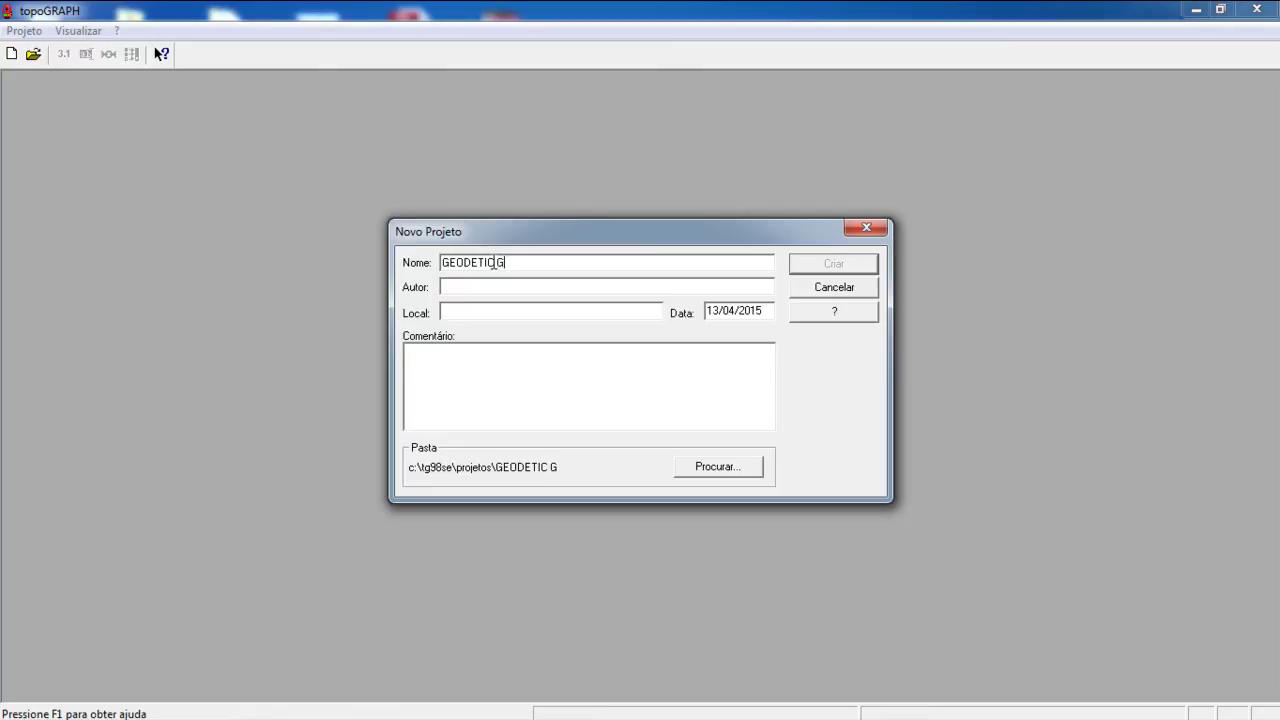
type("2")
left_click(501, 286)
type("Antonio Carlos")
left_click(528, 317)
type("Brasil")
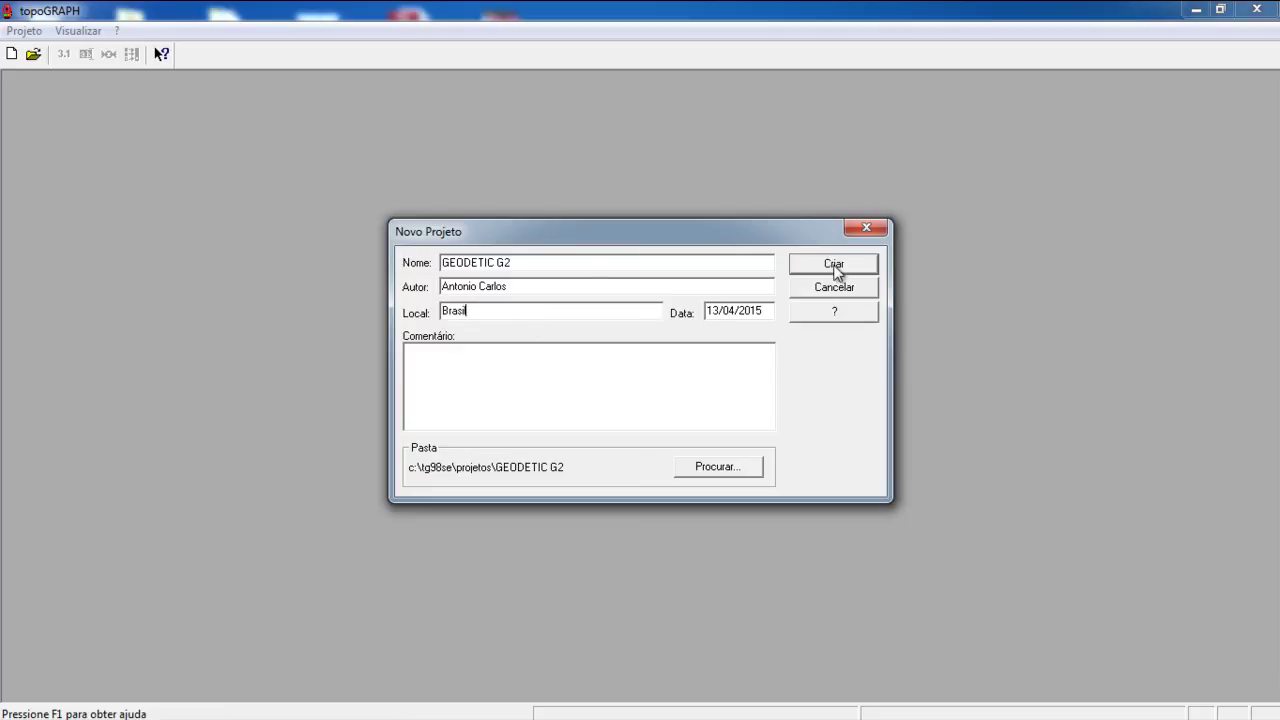
left_click(835, 266)
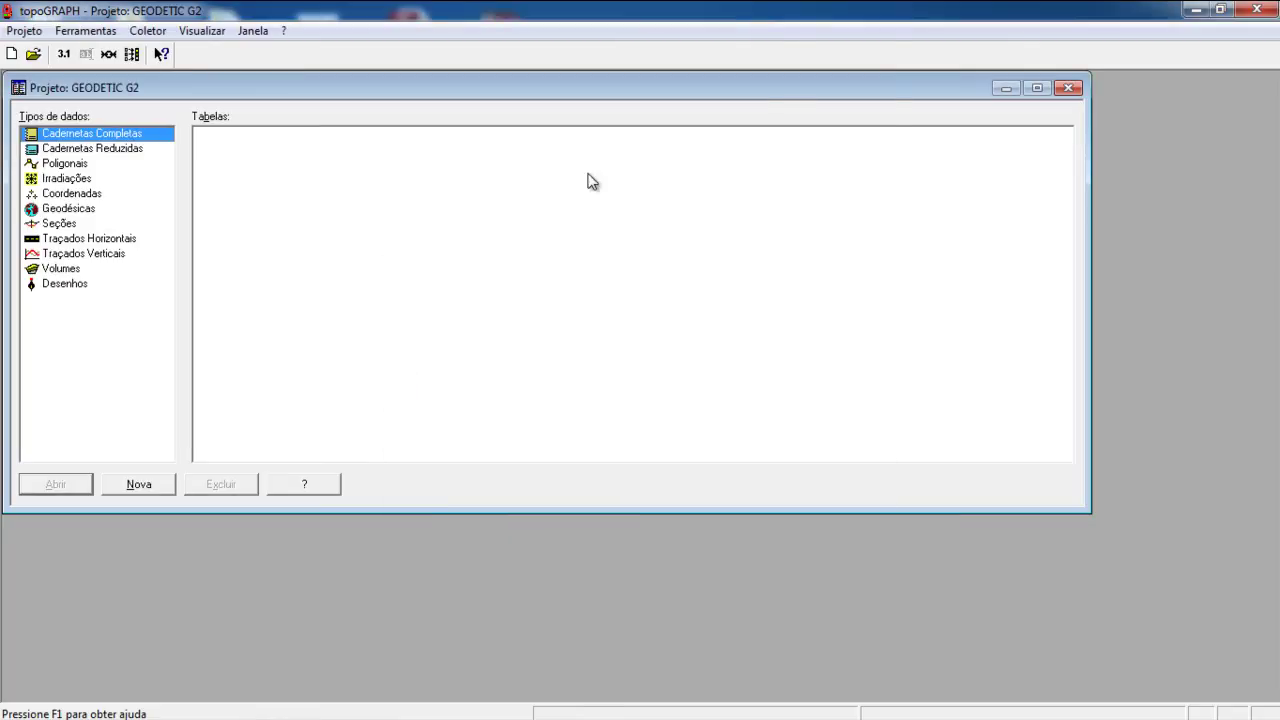
double_click(591, 92)
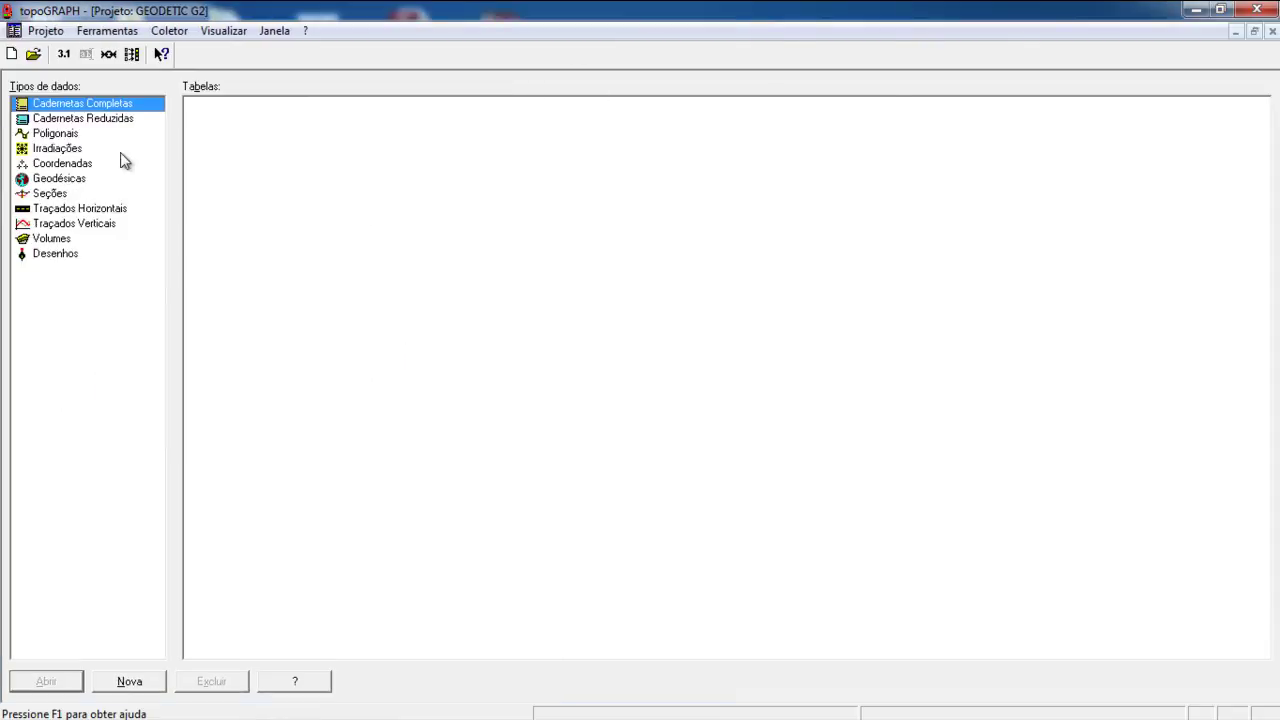